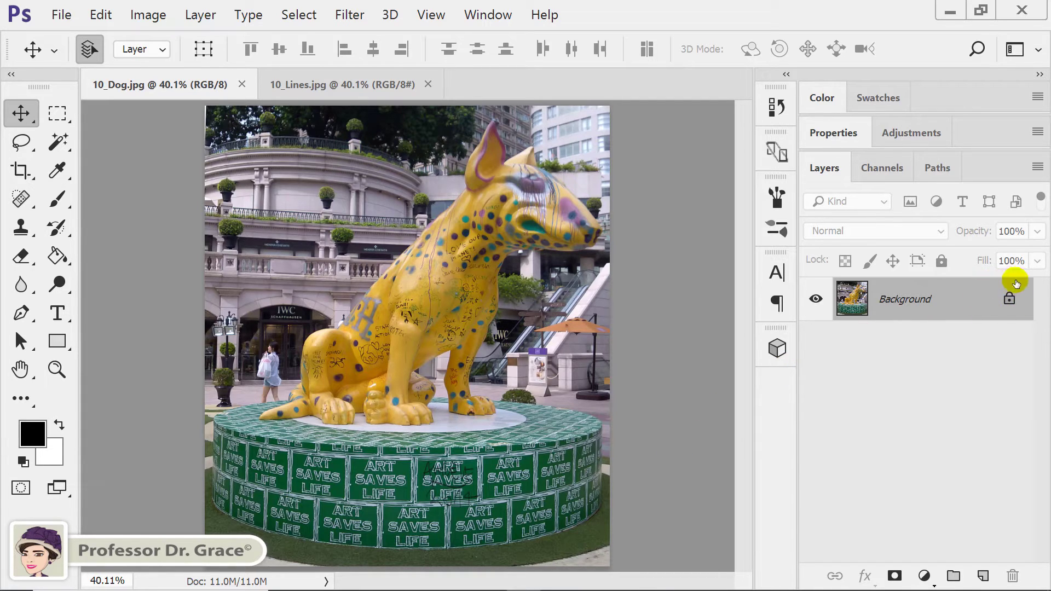
# - Convert the Background into a regular layer named Dog
pyautogui.doubleClick(963, 298)
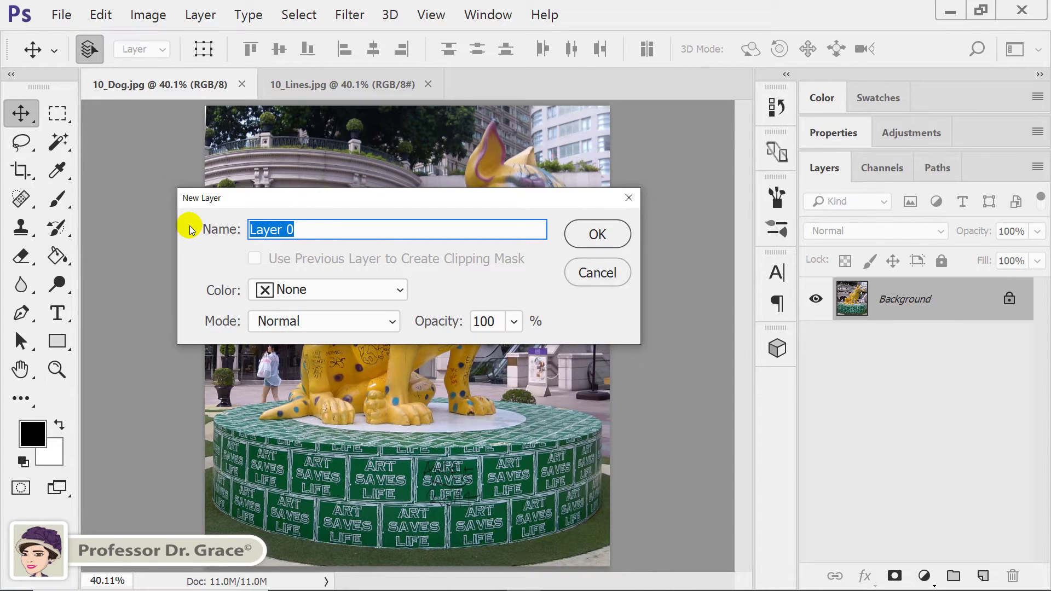
pyautogui.write('Dog')
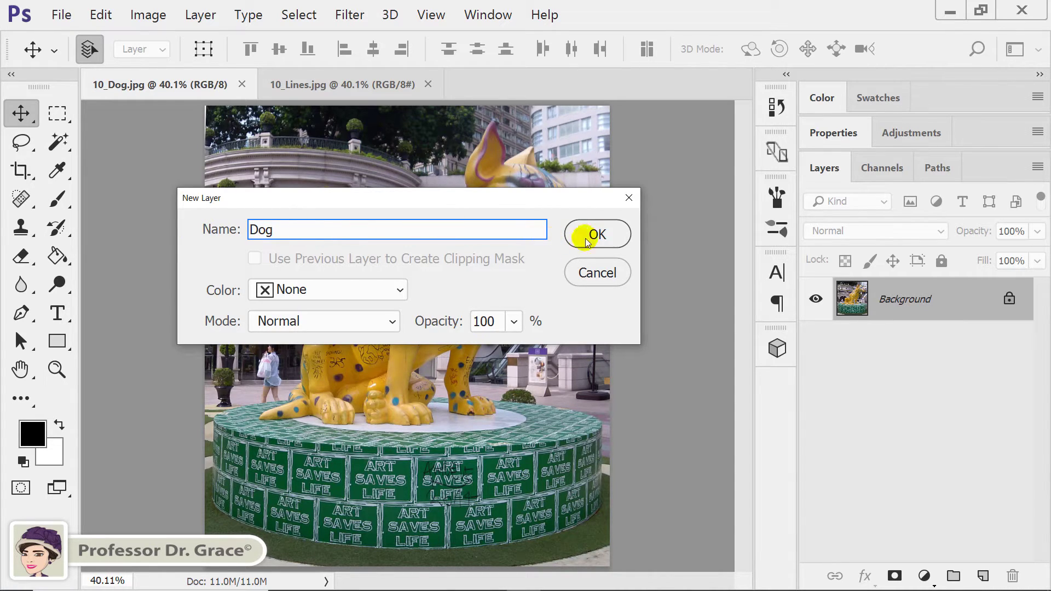
pyautogui.click(586, 240)
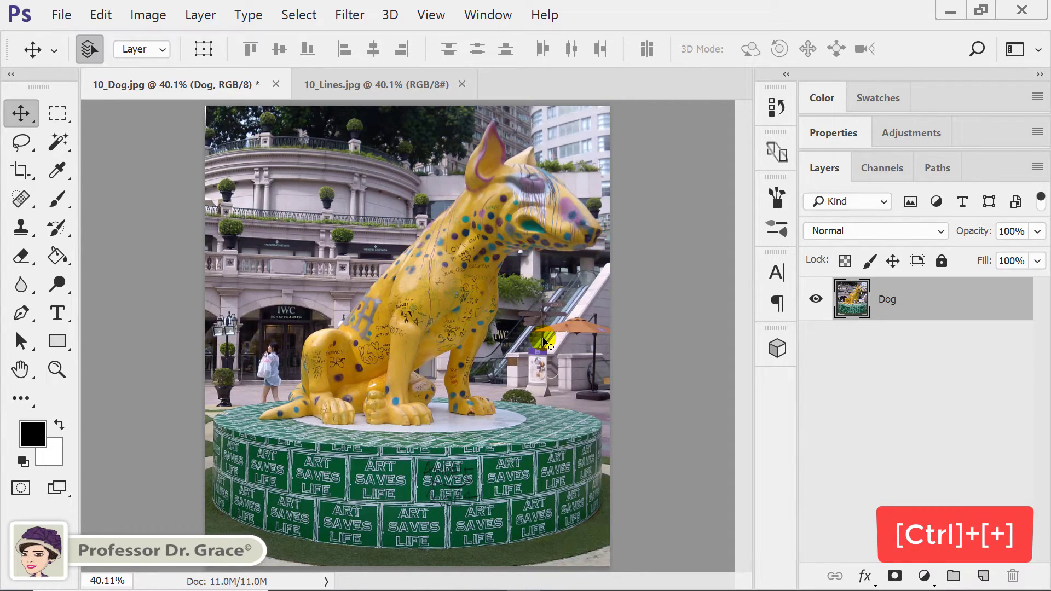
# - Activate the Pen tool in Path mode with the view at 200% on the dog's ear
pyautogui.hotkey('ctrl', '+')
pyautogui.hotkey('ctrl', '+')
pyautogui.hotkey('ctrl', '+')
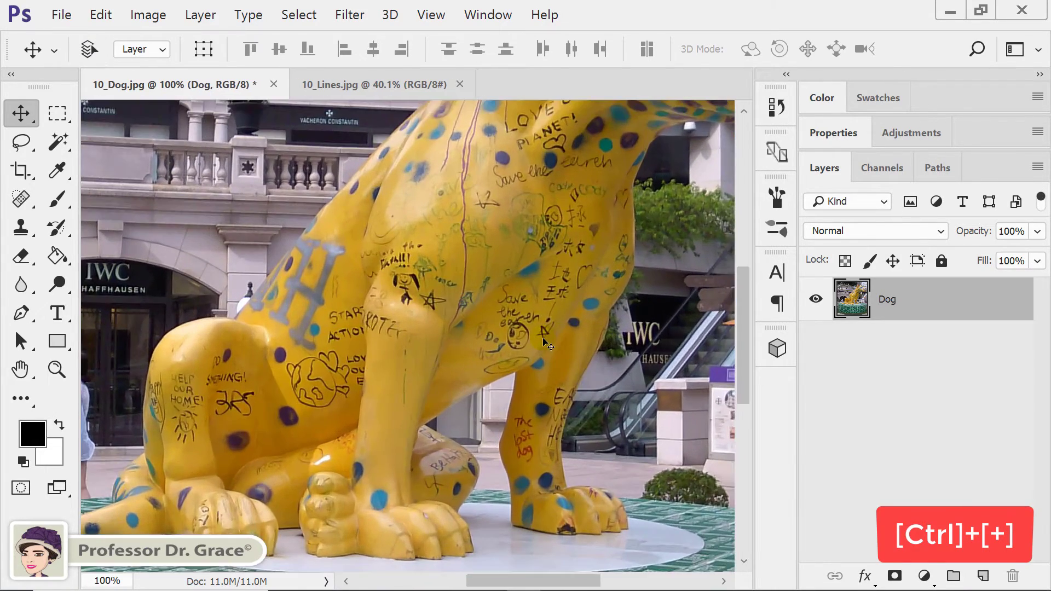
pyautogui.hotkey('ctrl', '+')
pyautogui.moveTo(548, 238); pyautogui.dragTo(396, 360)
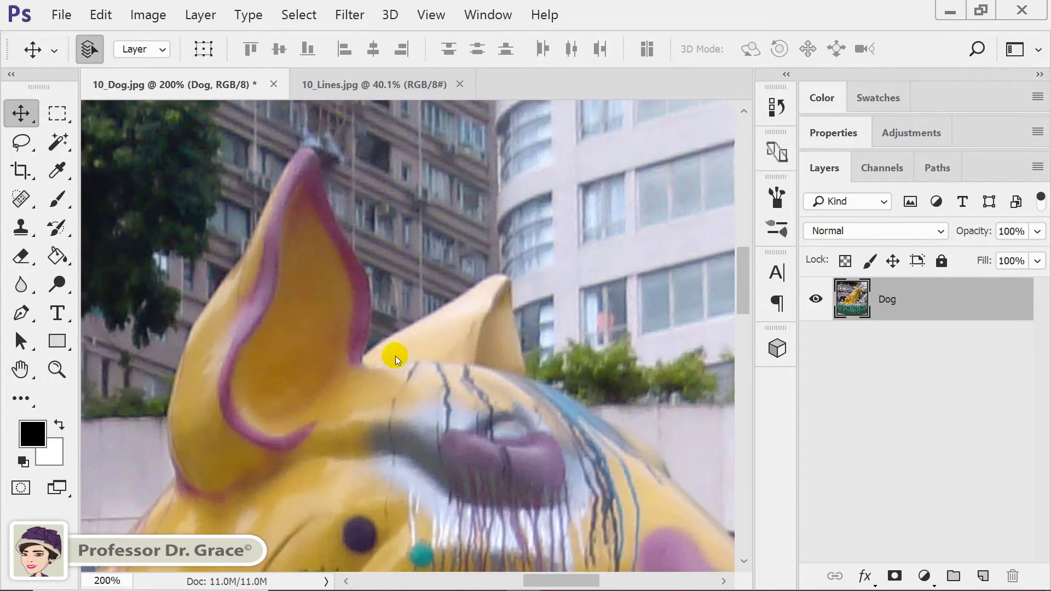
pyautogui.press('p')
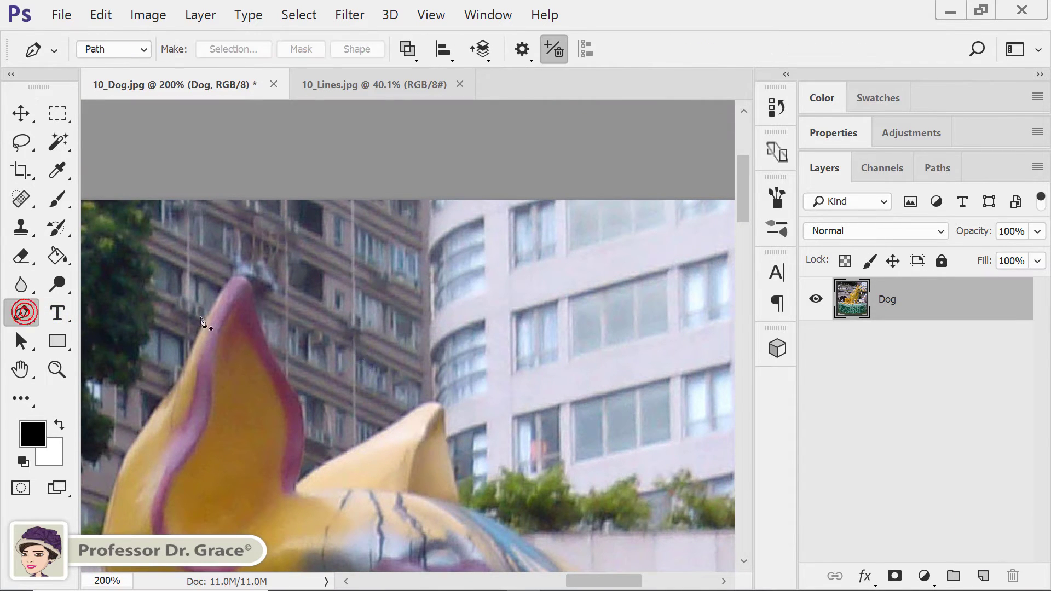
pyautogui.moveTo(201, 321); pyautogui.dragTo(471, 204)
pyautogui.click(126, 46)
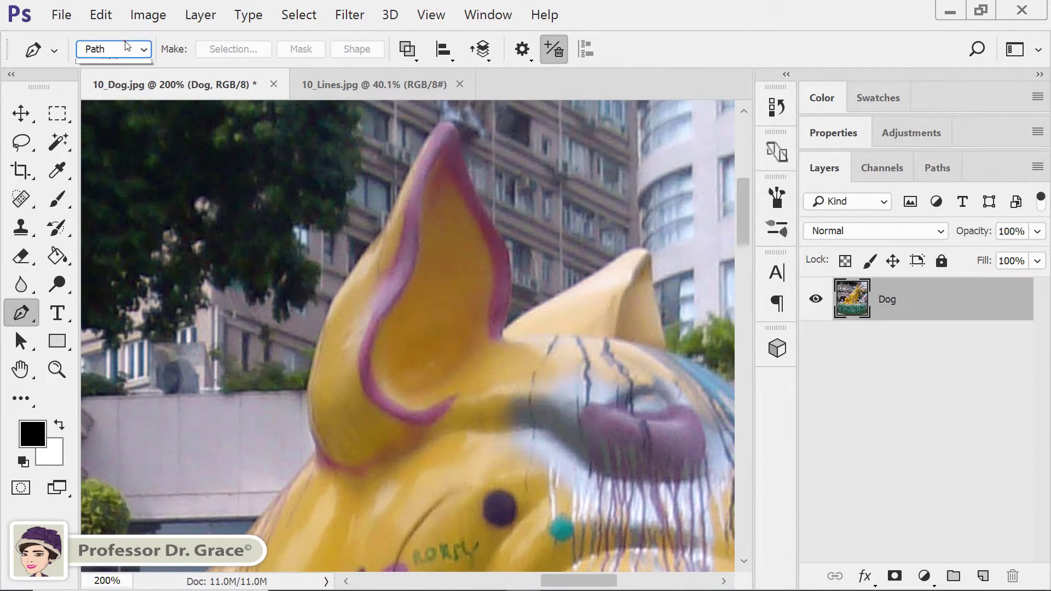
pyautogui.click(111, 91)
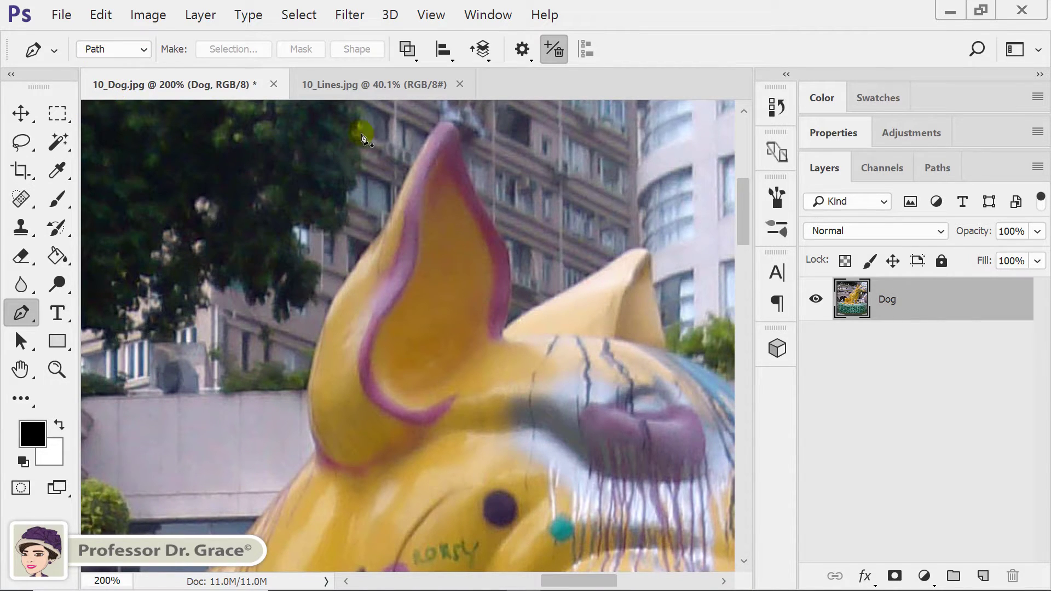
# - Start a path at the tip of the dog's ear and trace the ear's outer left edge with curved anchor points, removing each outgoing handle
pyautogui.click(461, 141)
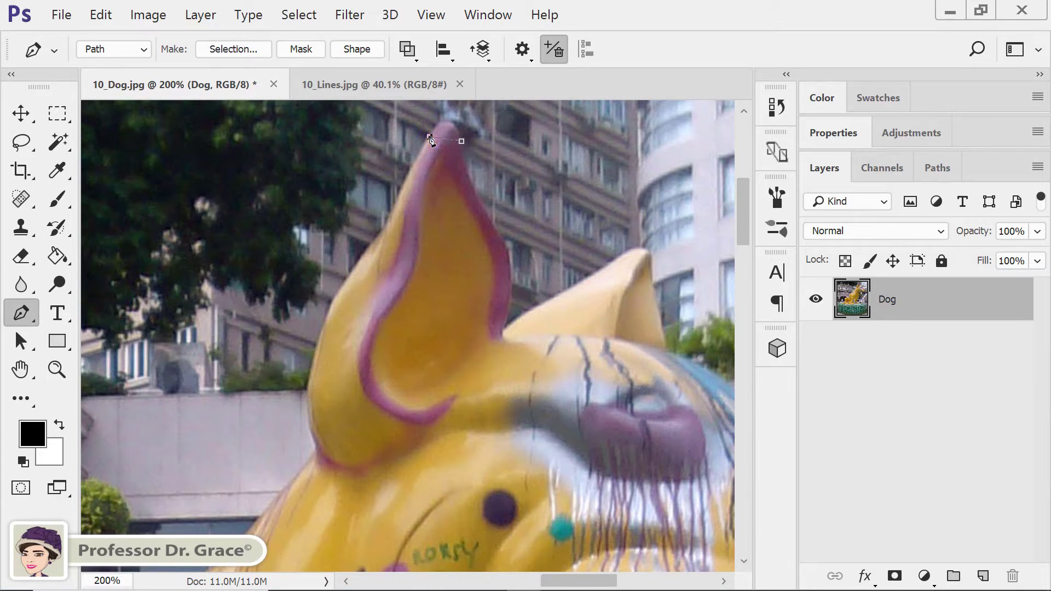
pyautogui.moveTo(429, 136); pyautogui.dragTo(411, 164)
pyautogui.press('alt')
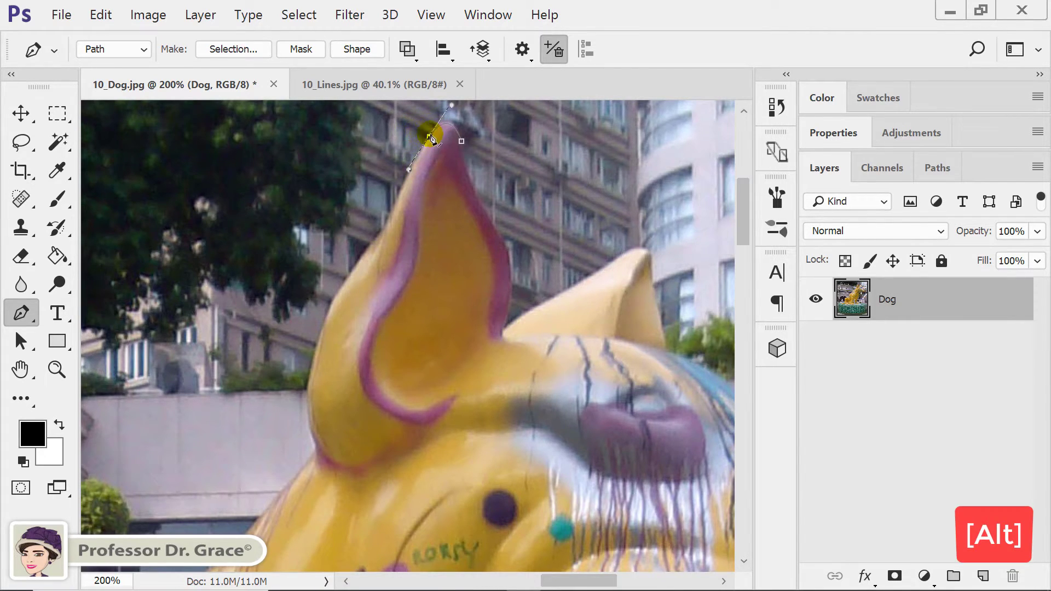
pyautogui.keyDown('alt'); pyautogui.click(429, 137); pyautogui.keyUp('alt')
pyautogui.moveTo(386, 227); pyautogui.dragTo(379, 251)
pyautogui.keyDown('alt'); pyautogui.click(387, 225); pyautogui.keyUp('alt')
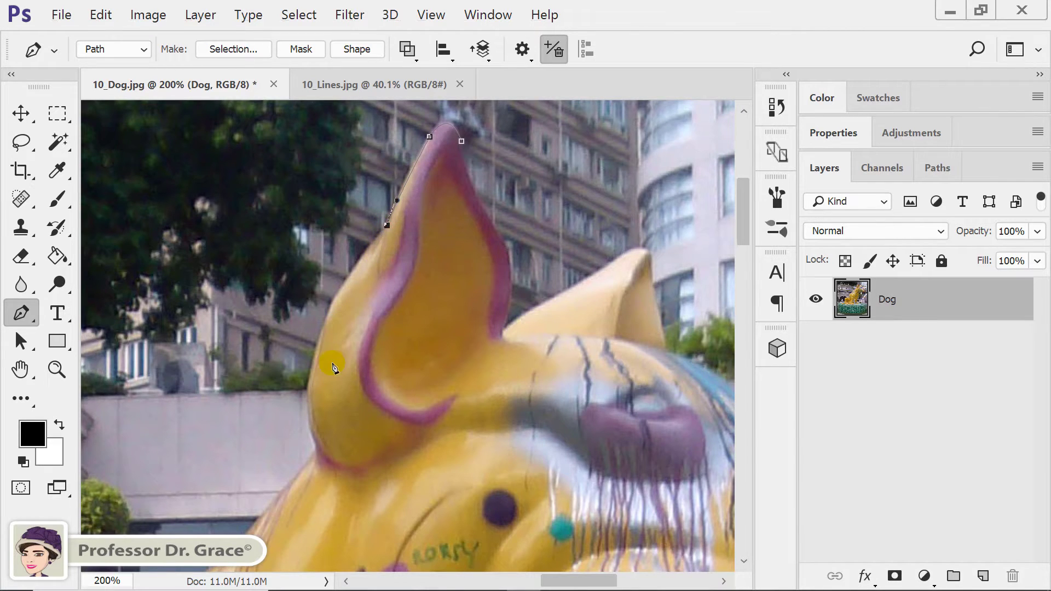
pyautogui.moveTo(317, 347); pyautogui.dragTo(309, 390)
pyautogui.keyDown('alt'); pyautogui.click(318, 347); pyautogui.keyUp('alt')
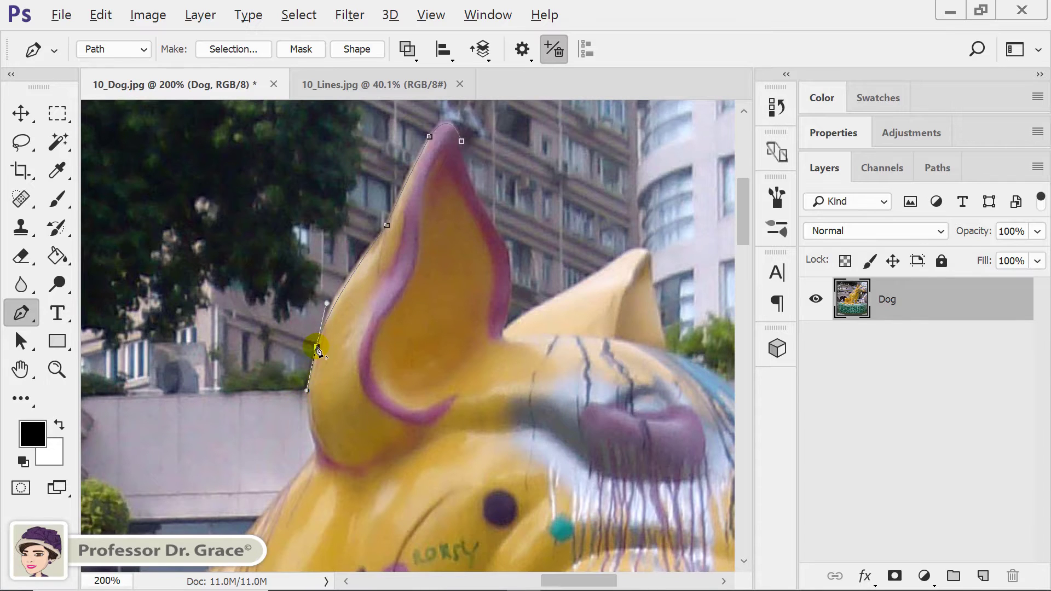
# - Continue the path around the base of the ear onto the neck, turning the anchor at the ear's base into a corner
pyautogui.click(327, 461)
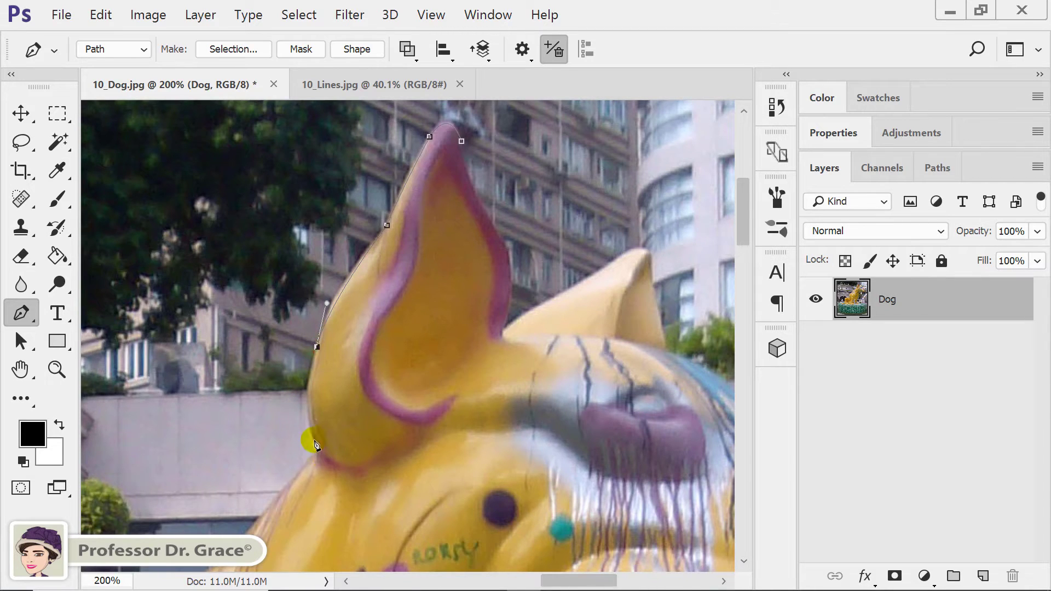
pyautogui.moveTo(314, 438); pyautogui.dragTo(326, 465)
pyautogui.keyDown('alt'); pyautogui.click(315, 439); pyautogui.keyUp('alt')
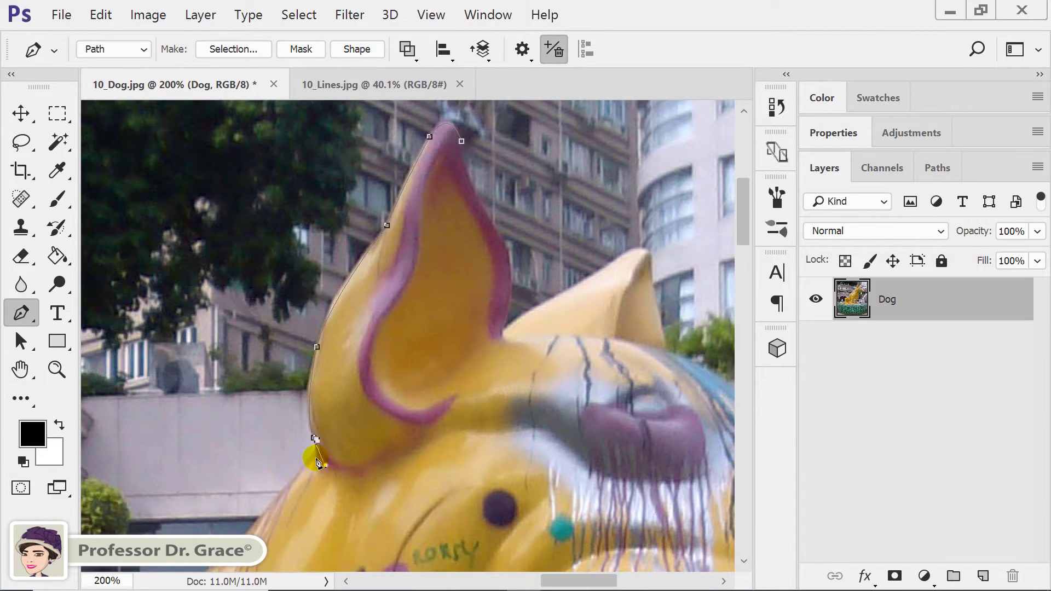
pyautogui.hotkey('ctrl', 'z')
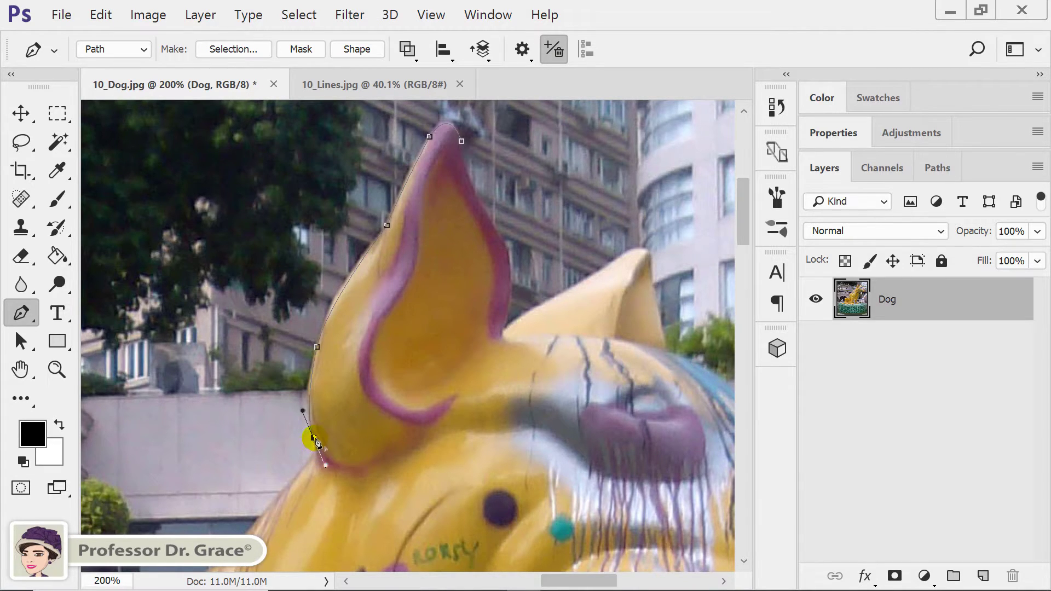
pyautogui.keyDown('alt'); pyautogui.click(315, 440); pyautogui.keyUp('alt')
pyautogui.moveTo(301, 472); pyautogui.dragTo(284, 485)
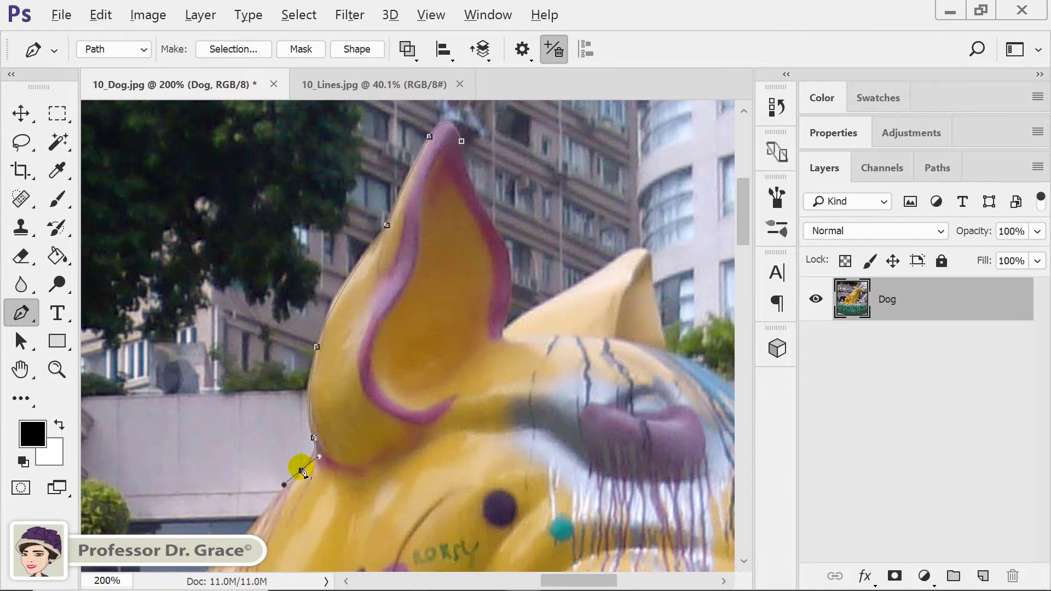
# - Trace the back of the dog's neck with curved anchor points past the pale purple spot on its edge
pyautogui.moveTo(428, 489); pyautogui.dragTo(547, 201)
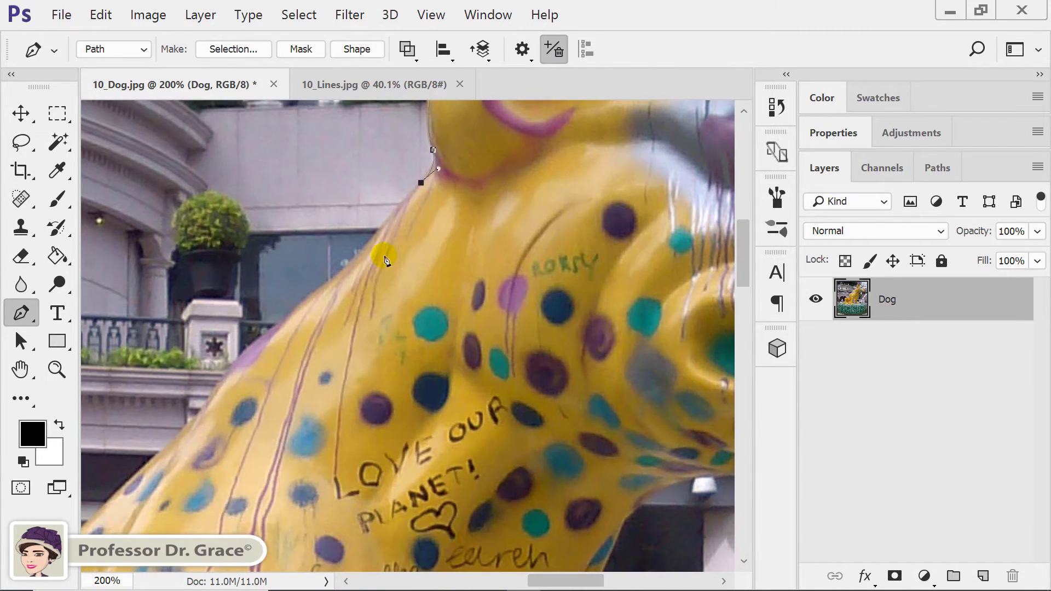
pyautogui.click(307, 299)
pyautogui.moveTo(308, 300); pyautogui.dragTo(273, 322)
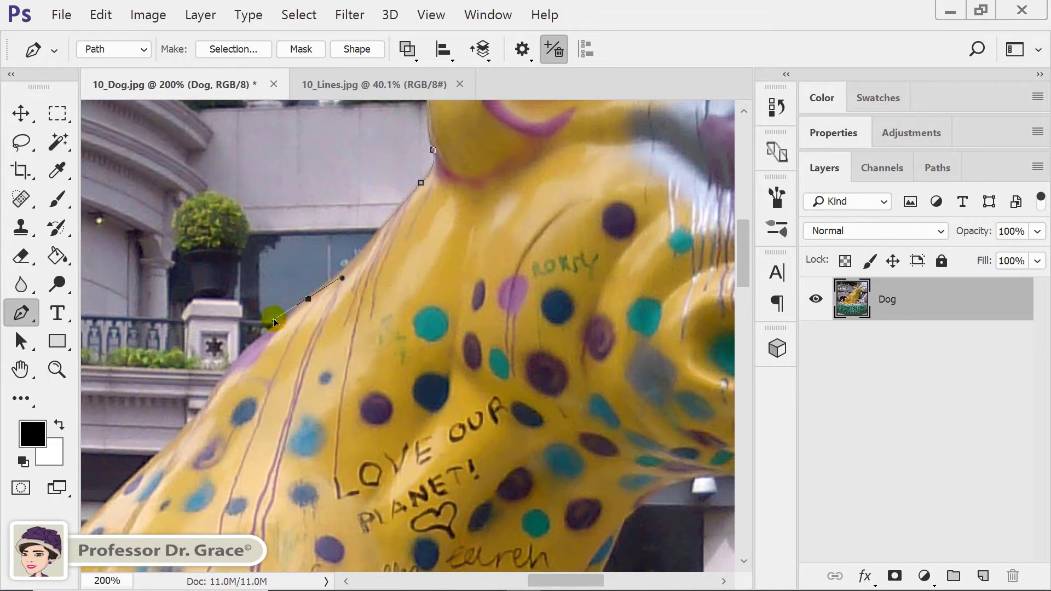
pyautogui.keyDown('alt'); pyautogui.click(308, 298); pyautogui.keyUp('alt')
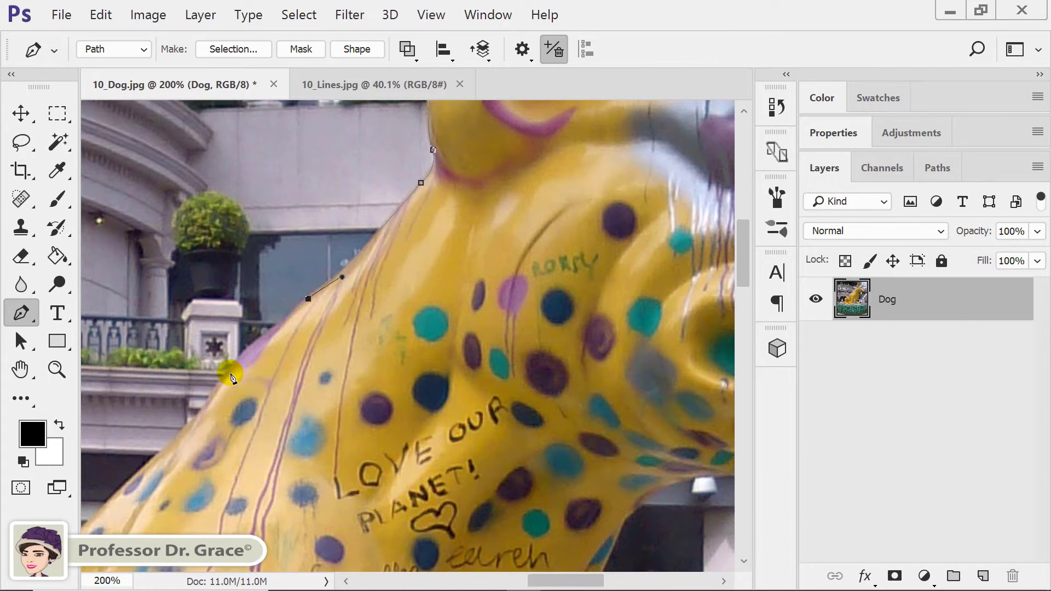
pyautogui.moveTo(241, 361); pyautogui.dragTo(228, 381)
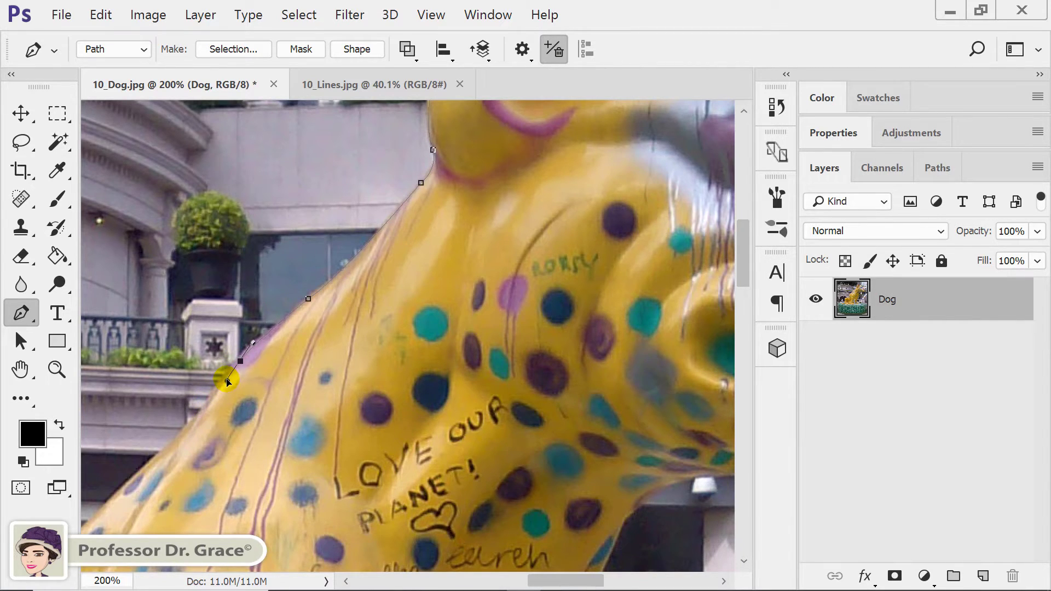
pyautogui.keyDown('alt'); pyautogui.click(240, 361); pyautogui.keyUp('alt')
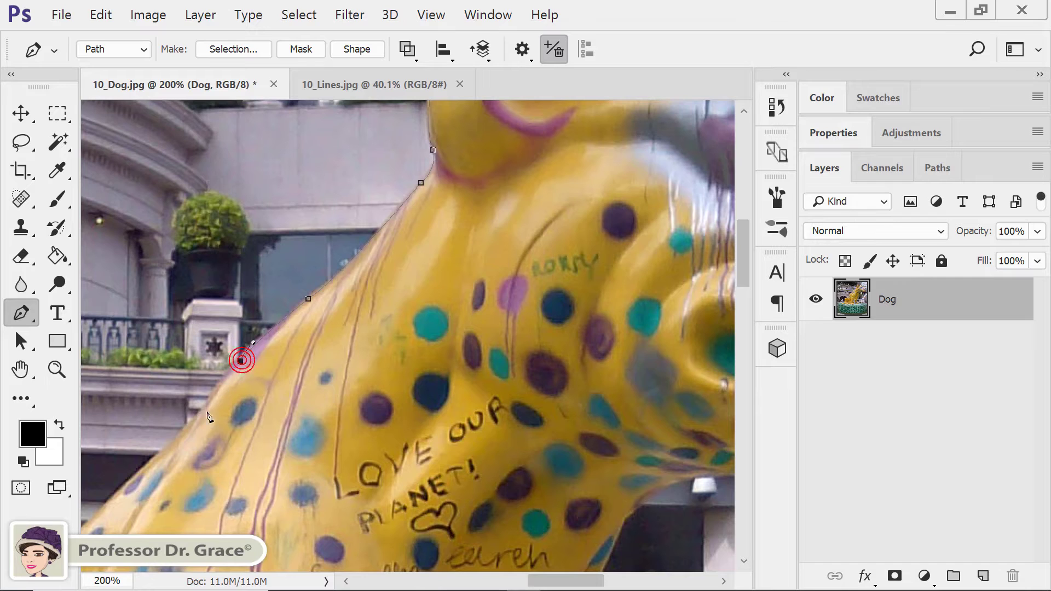
pyautogui.moveTo(199, 414); pyautogui.dragTo(189, 434)
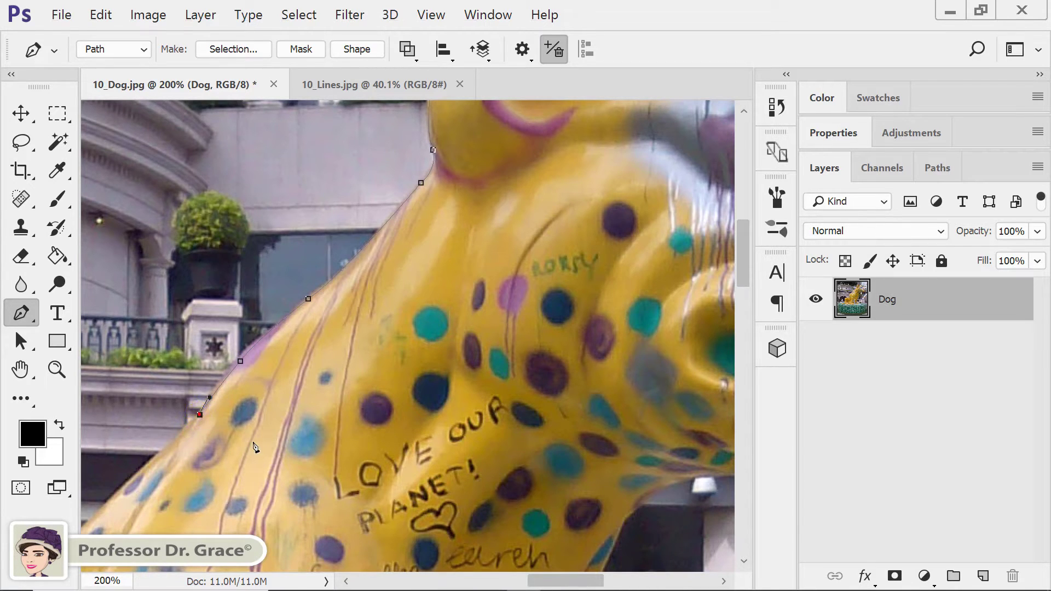
# - Extend the path along the dog's back to the upper end of the grey H lettering
pyautogui.moveTo(312, 395); pyautogui.dragTo(553, 196)
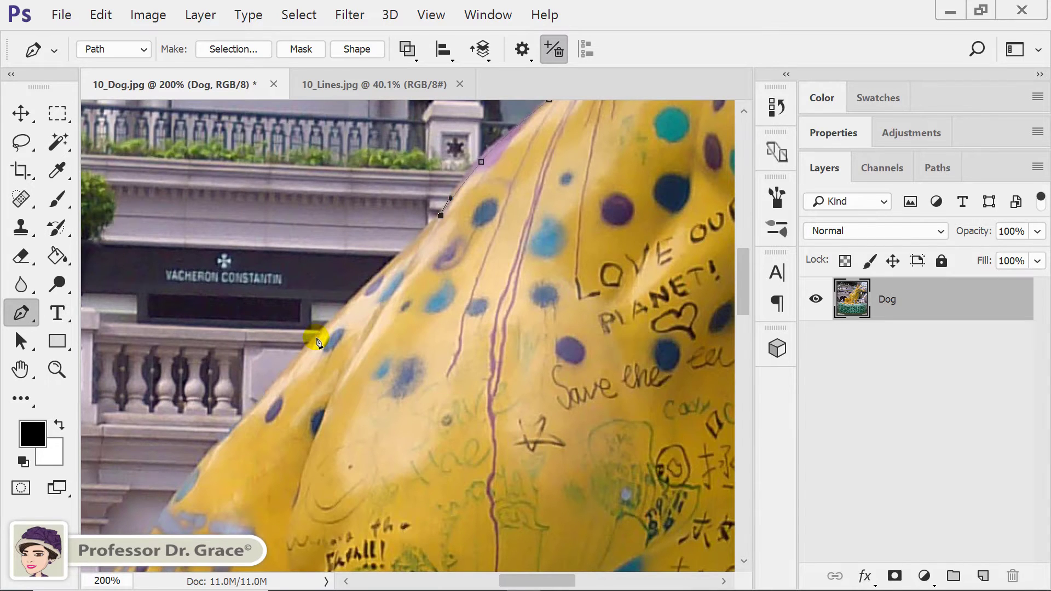
pyautogui.moveTo(317, 339); pyautogui.dragTo(282, 379)
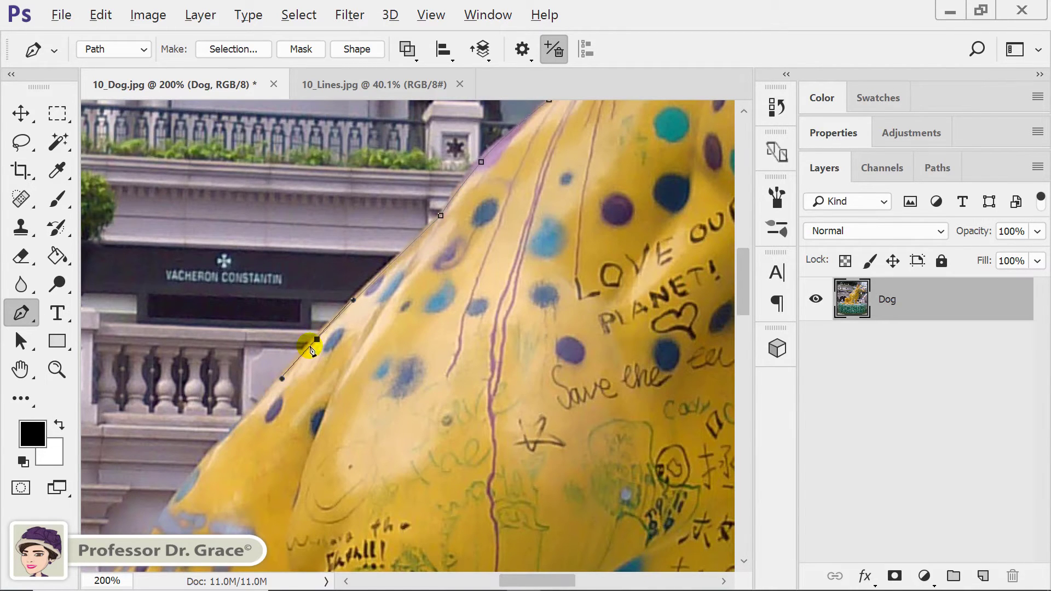
pyautogui.moveTo(329, 437); pyautogui.dragTo(533, 246)
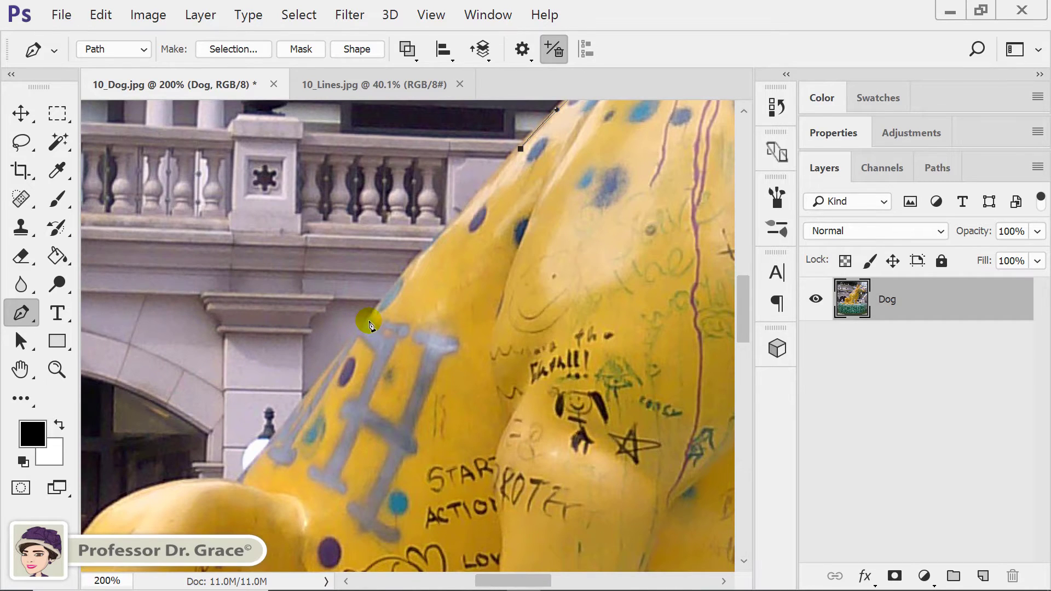
pyautogui.moveTo(369, 320); pyautogui.dragTo(339, 365)
pyautogui.keyDown('alt'); pyautogui.click(368, 321); pyautogui.keyUp('alt')
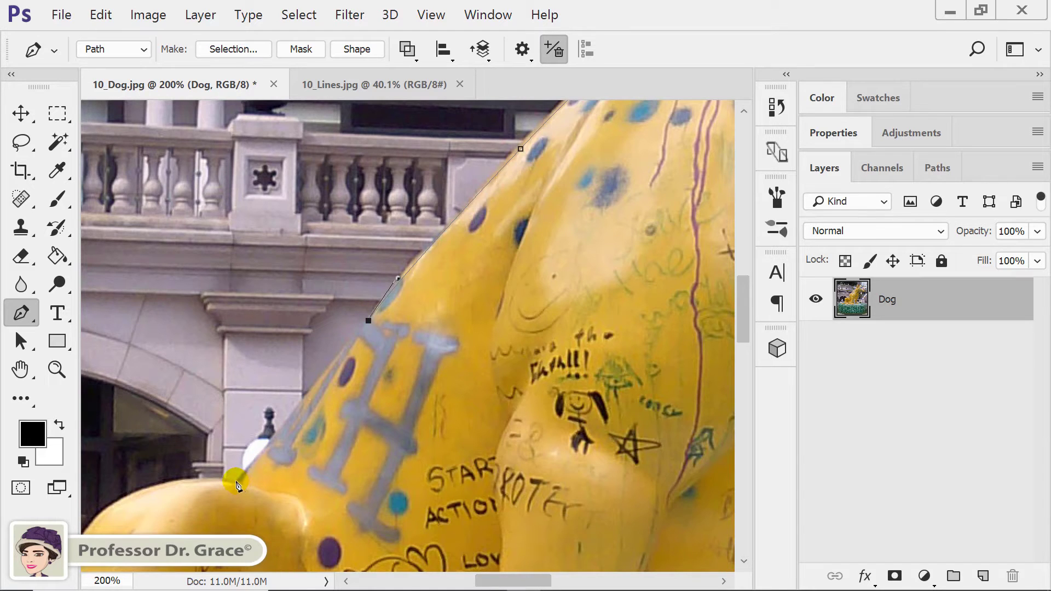
# - Carry the path down to where the back meets the hind leg and curve it over the raised knee, removing the outgoing handle
pyautogui.moveTo(239, 485); pyautogui.dragTo(493, 282)
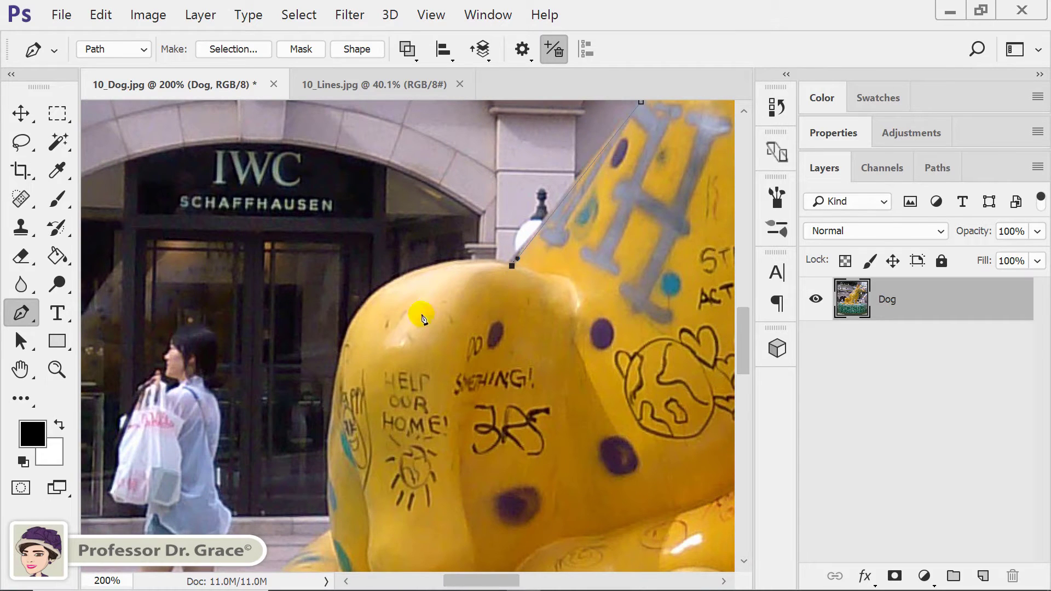
pyautogui.click(341, 352)
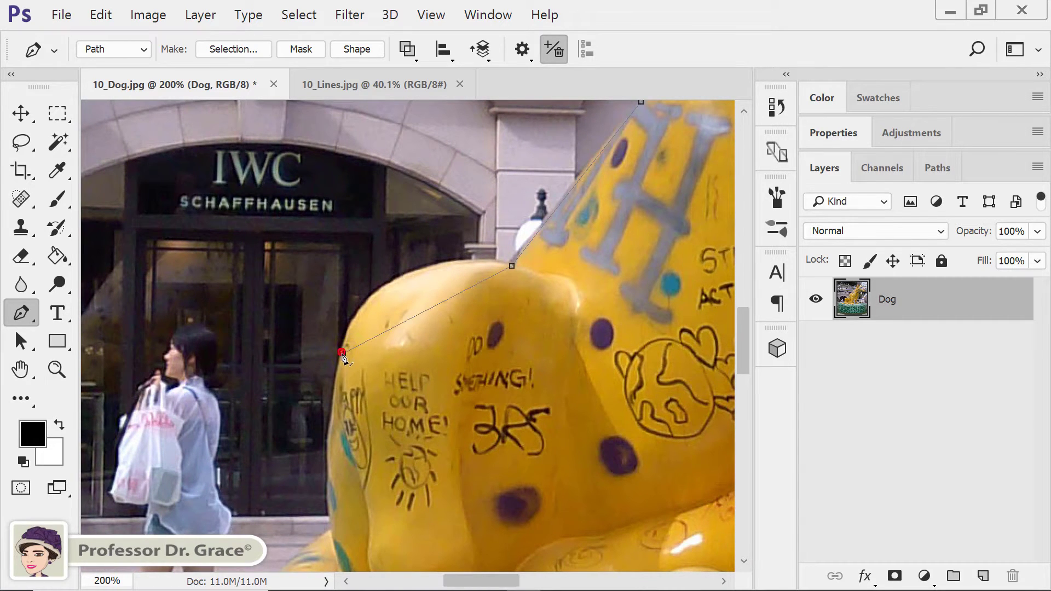
pyautogui.moveTo(343, 356); pyautogui.dragTo(310, 473)
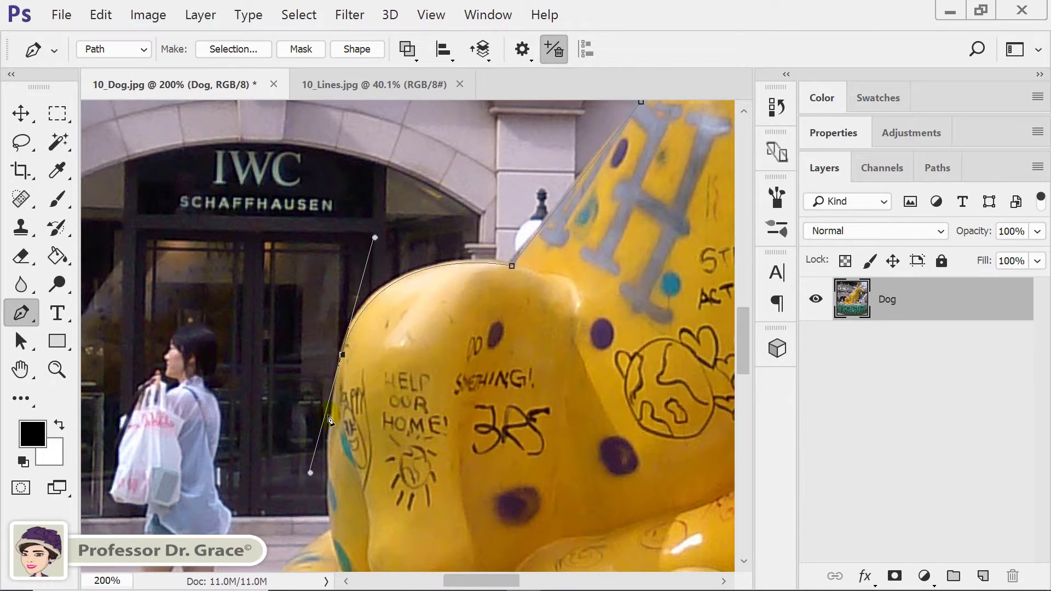
pyautogui.keyDown('alt'); pyautogui.click(343, 357); pyautogui.keyUp('alt')
# - Trace the outer edge of the hind leg and the curve of the tail down to the green pedestal
pyautogui.scroll(-5, 336, 307)
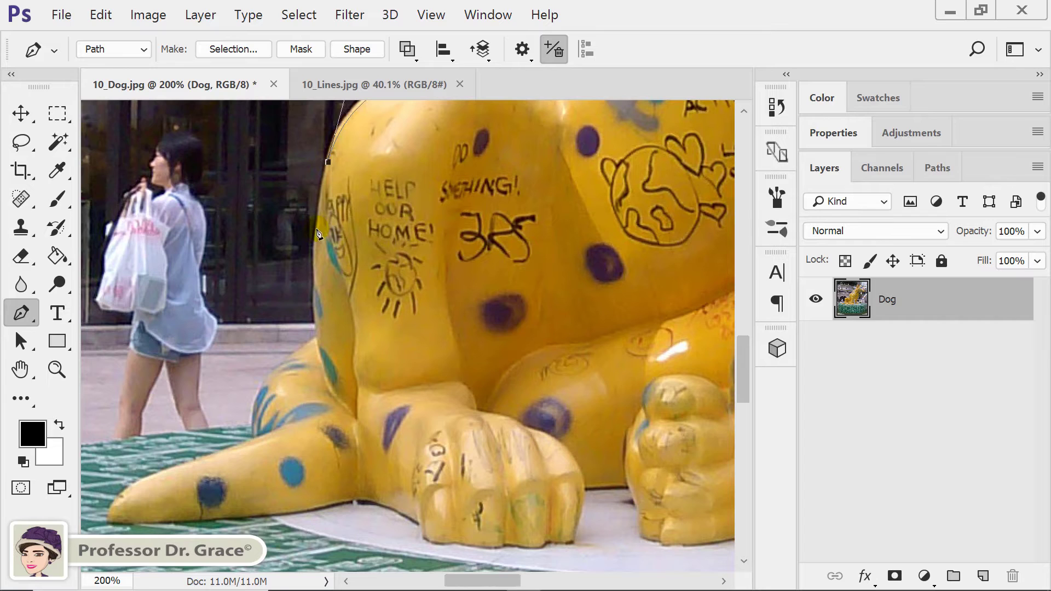
pyautogui.moveTo(318, 230); pyautogui.dragTo(319, 252)
pyautogui.click(316, 329)
pyautogui.moveTo(317, 337); pyautogui.dragTo(323, 397)
pyautogui.click(318, 338)
pyautogui.click(256, 425)
pyautogui.moveTo(252, 428); pyautogui.dragTo(244, 486)
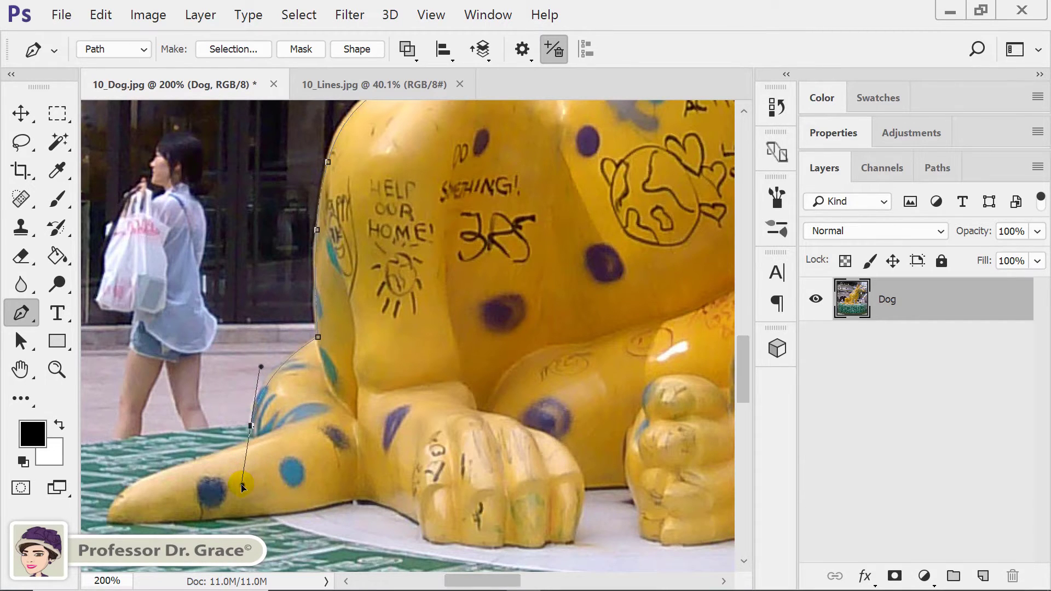
pyautogui.click(250, 426)
# - Curve the path along the pedestal's top rim to its left edge, remove the outgoing handle, and continue straight down to the base
pyautogui.moveTo(315, 423); pyautogui.dragTo(550, 184)
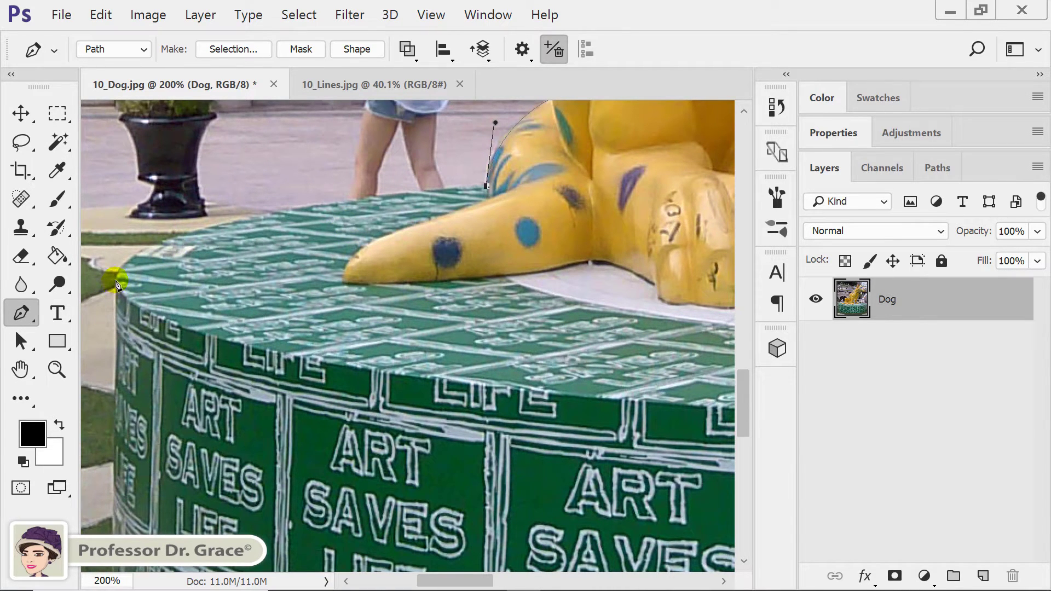
pyautogui.moveTo(116, 282); pyautogui.dragTo(104, 353)
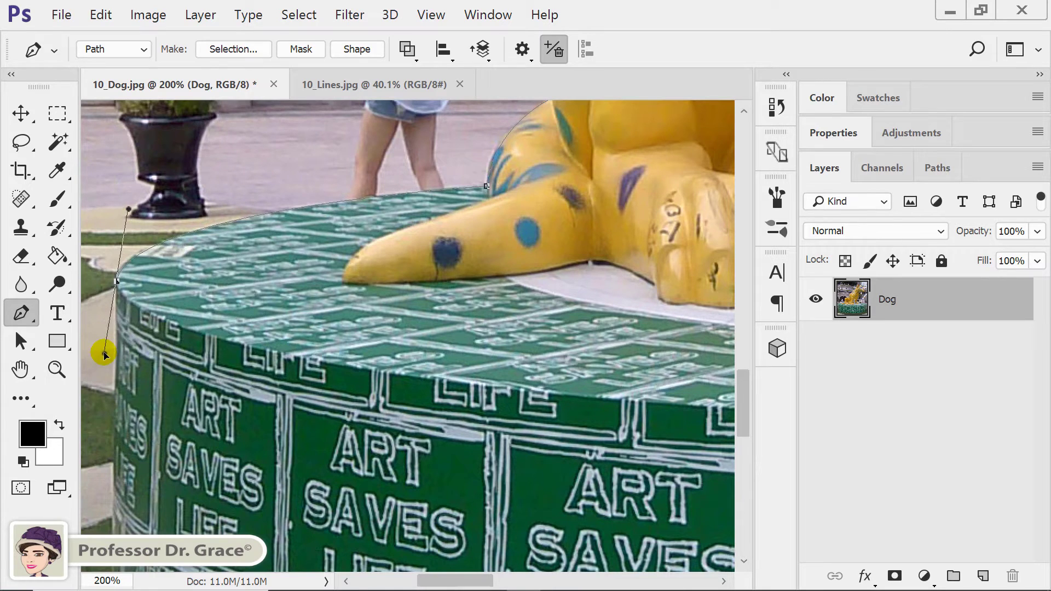
pyautogui.keyDown('alt'); pyautogui.click(117, 282); pyautogui.keyUp('alt')
pyautogui.moveTo(238, 472); pyautogui.dragTo(280, 152)
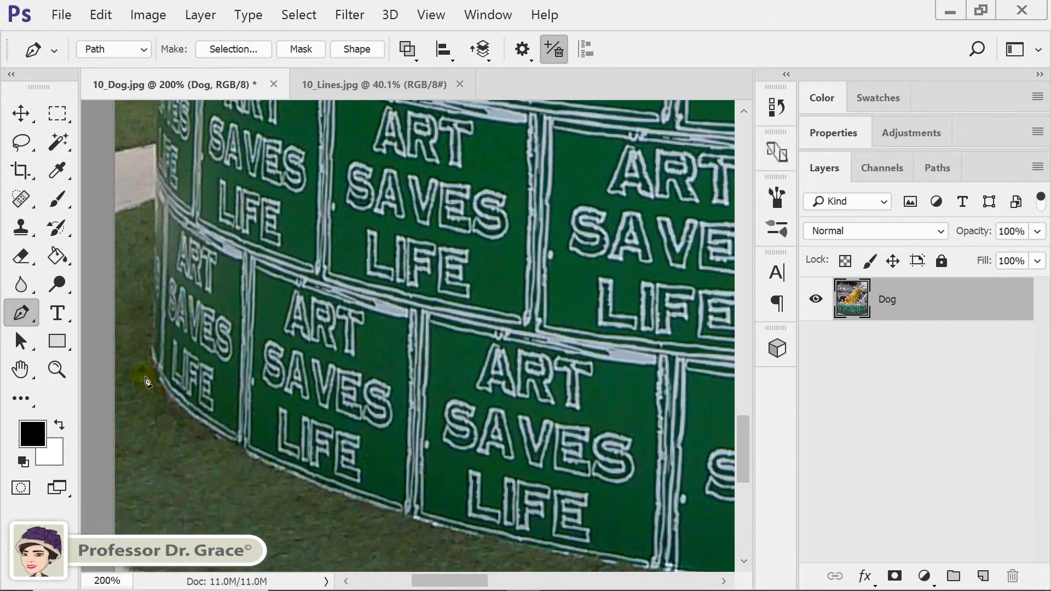
pyautogui.click(153, 359)
# - Curve the path along the pedestal's base to its lowest point near the front middle, removing the outgoing handle and refining the incoming one
pyautogui.moveTo(609, 484); pyautogui.dragTo(306, 375)
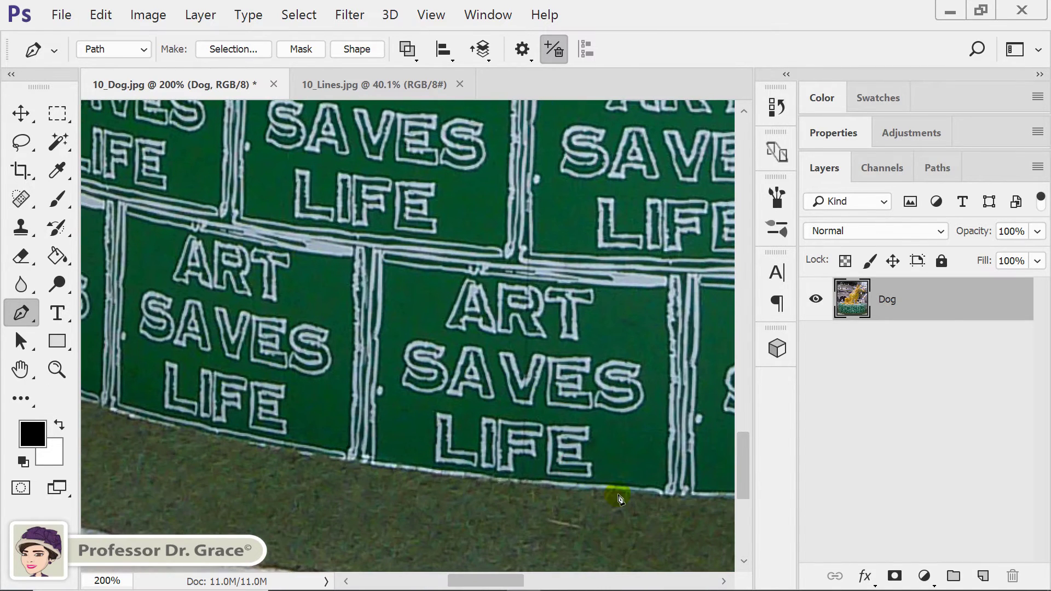
pyautogui.hotkey('ctrl', '-')
pyautogui.hotkey('ctrl', '-')
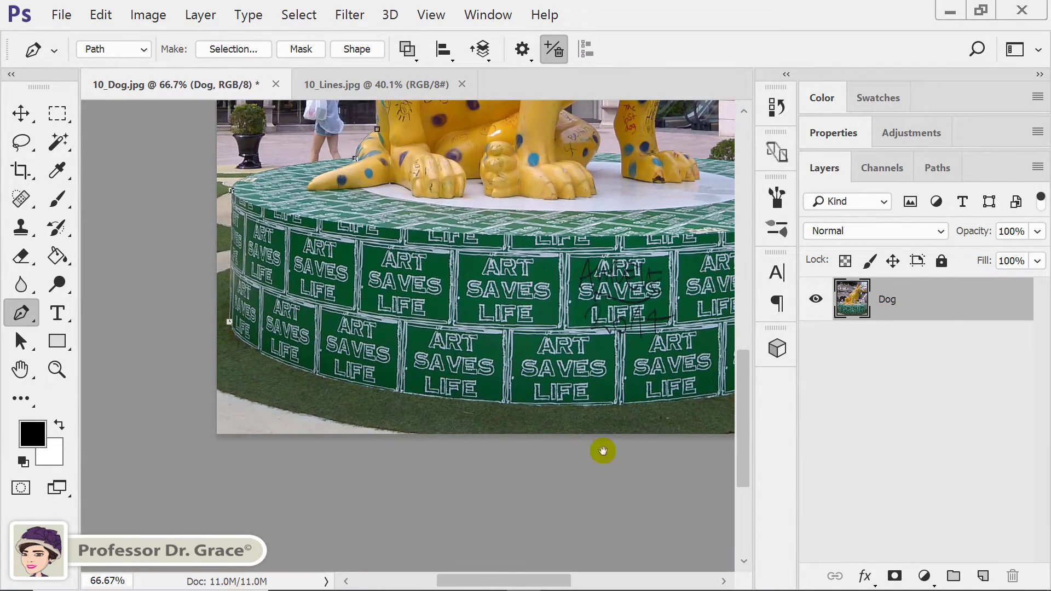
pyautogui.moveTo(594, 420); pyautogui.dragTo(470, 489)
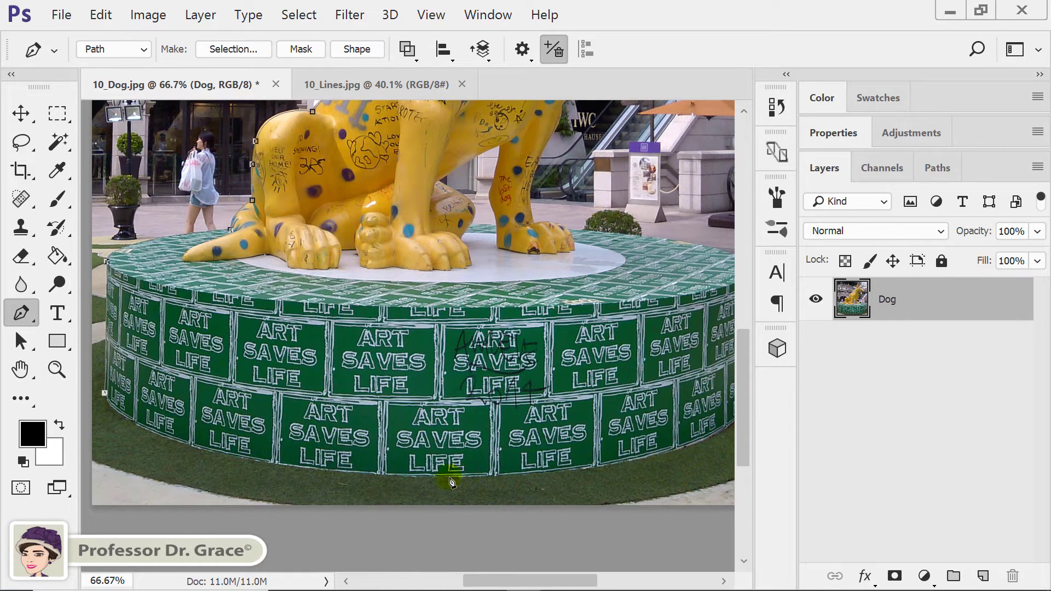
pyautogui.moveTo(444, 479); pyautogui.dragTo(646, 496)
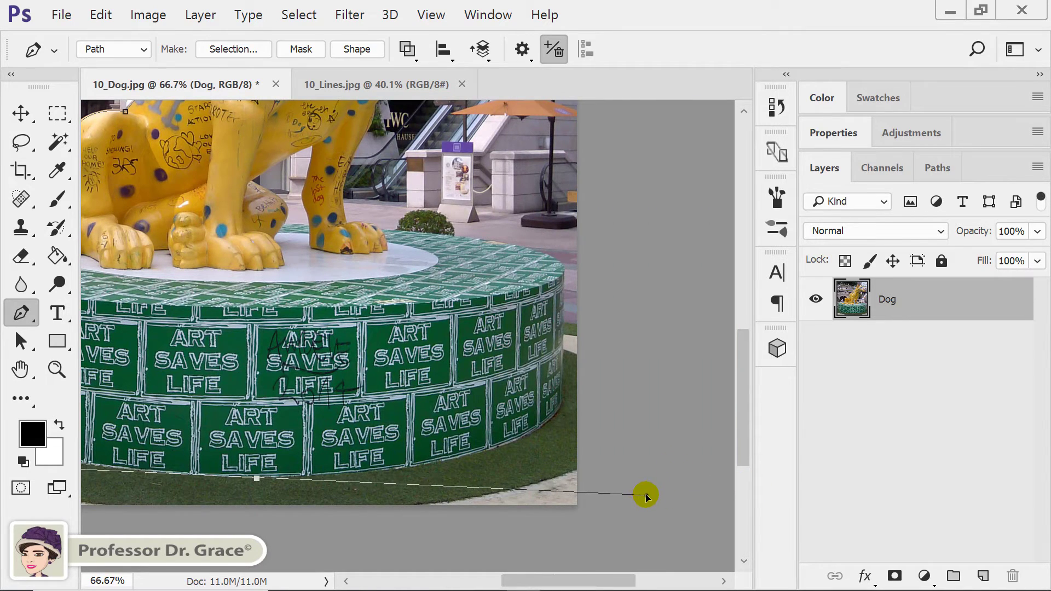
pyautogui.click(258, 479)
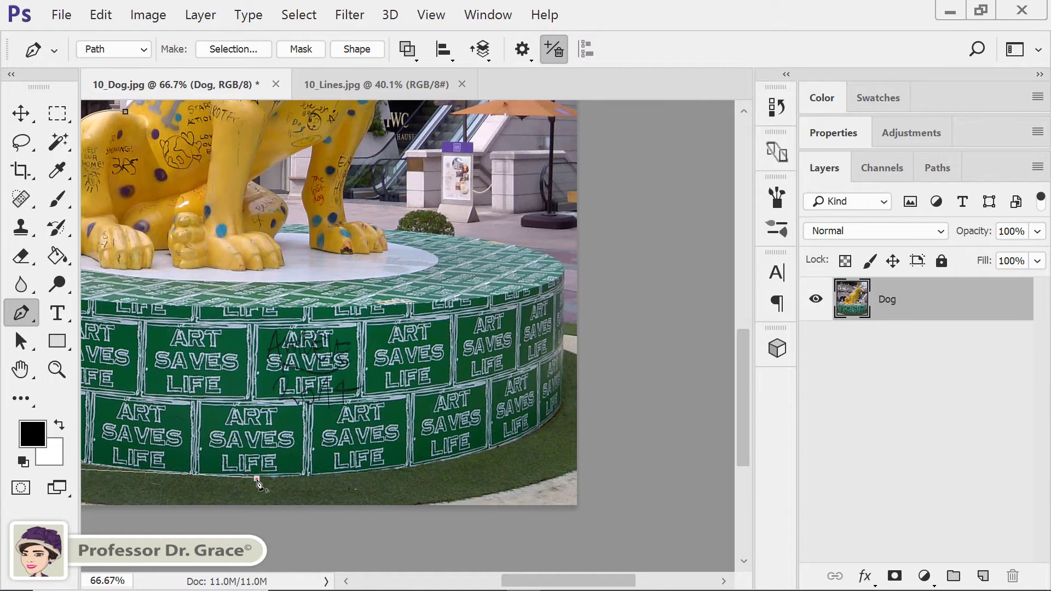
pyautogui.moveTo(258, 477); pyautogui.dragTo(579, 463)
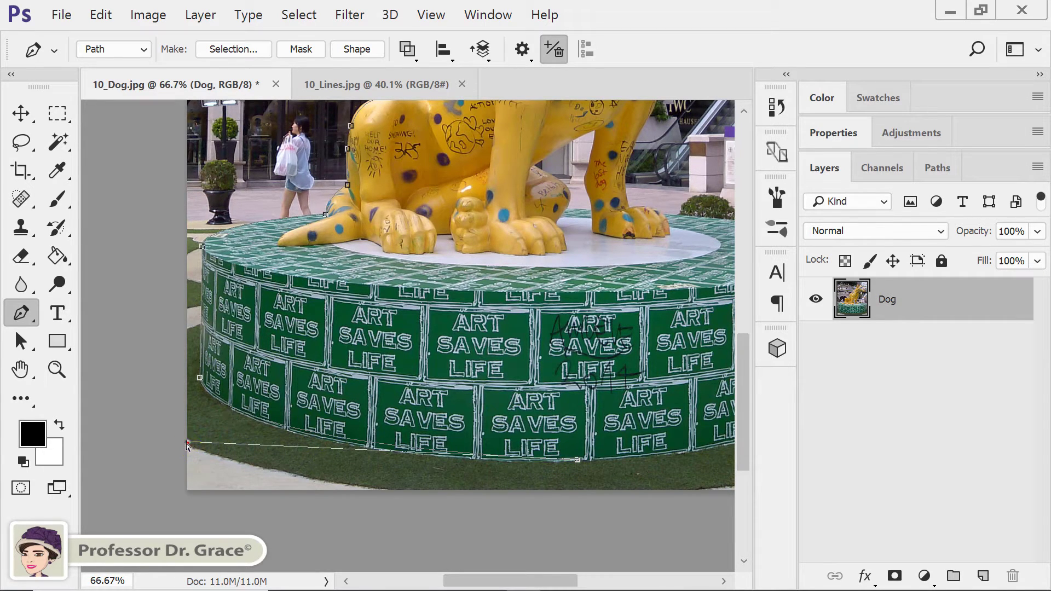
pyautogui.moveTo(186, 442); pyautogui.dragTo(211, 463)
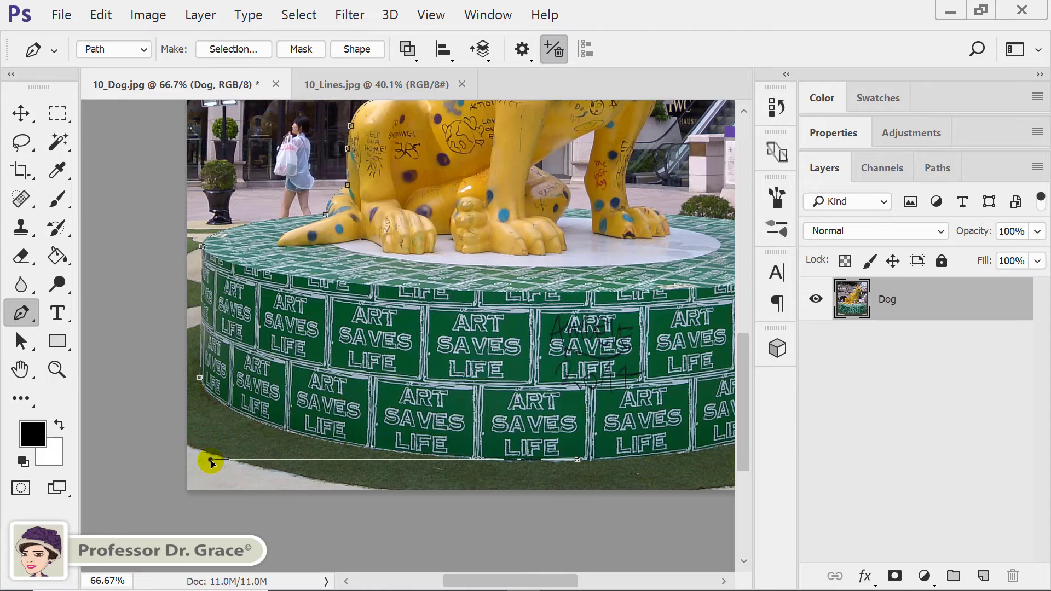
# - Carry the curve along the base to the pedestal's lower right edge, adjust its handle to fit, and remove the outgoing handle
pyautogui.moveTo(511, 445); pyautogui.dragTo(268, 462)
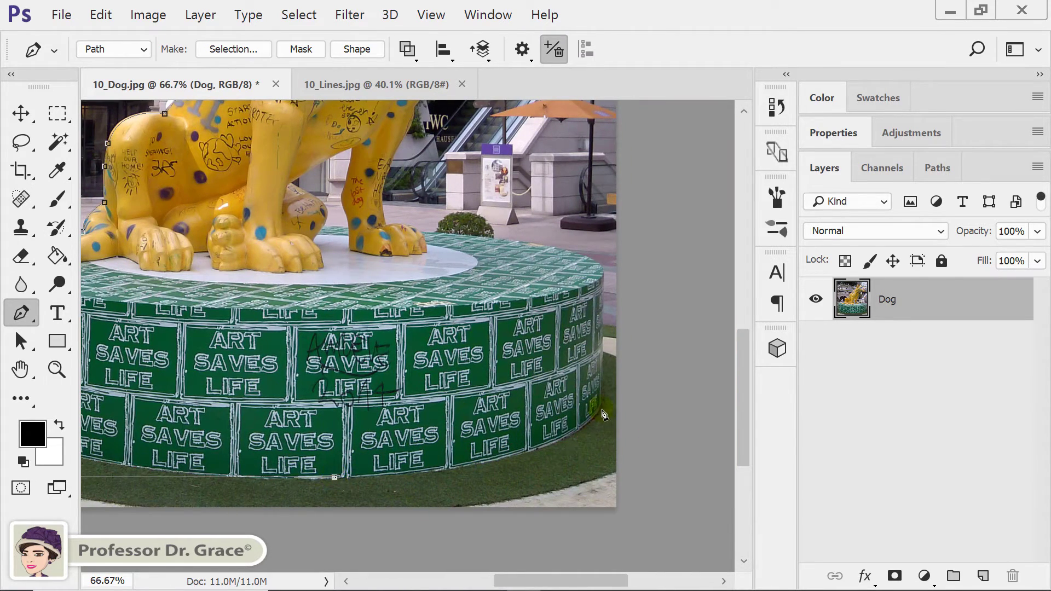
pyautogui.moveTo(601, 409); pyautogui.dragTo(659, 374)
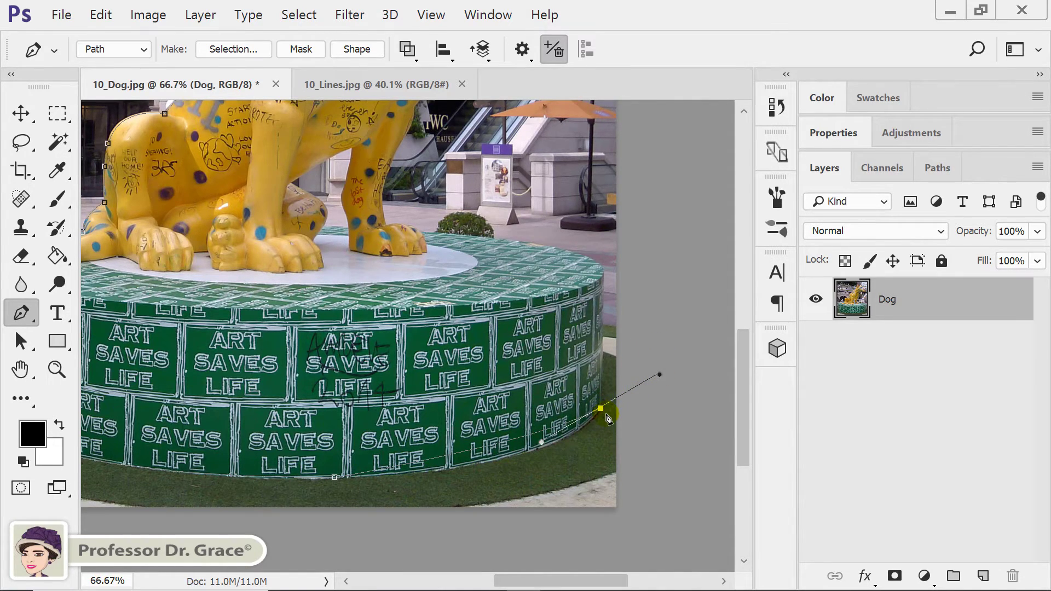
pyautogui.press('ctrl')
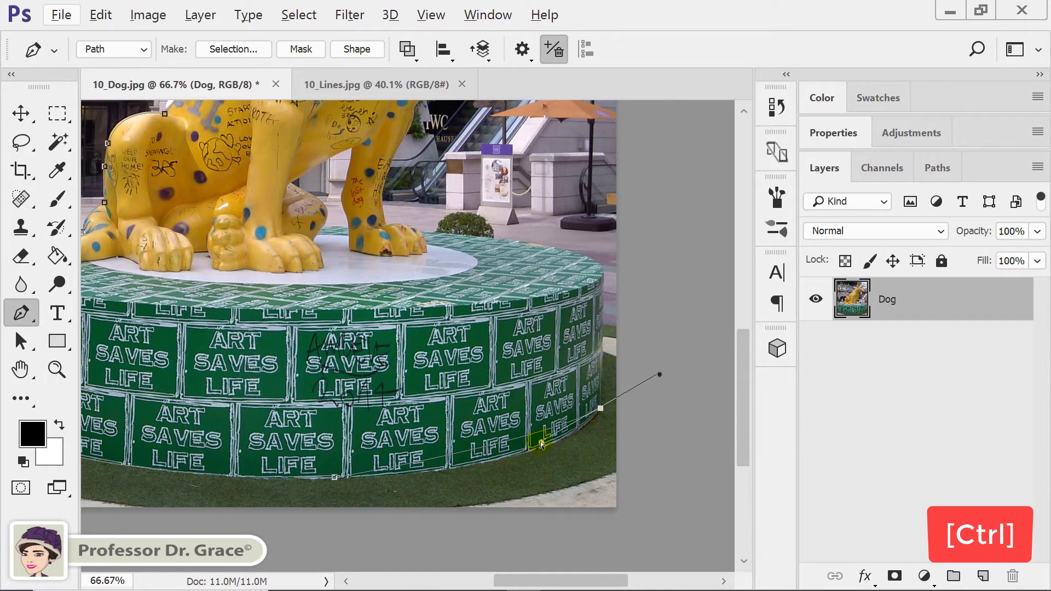
pyautogui.moveTo(541, 444); pyautogui.dragTo(540, 480)
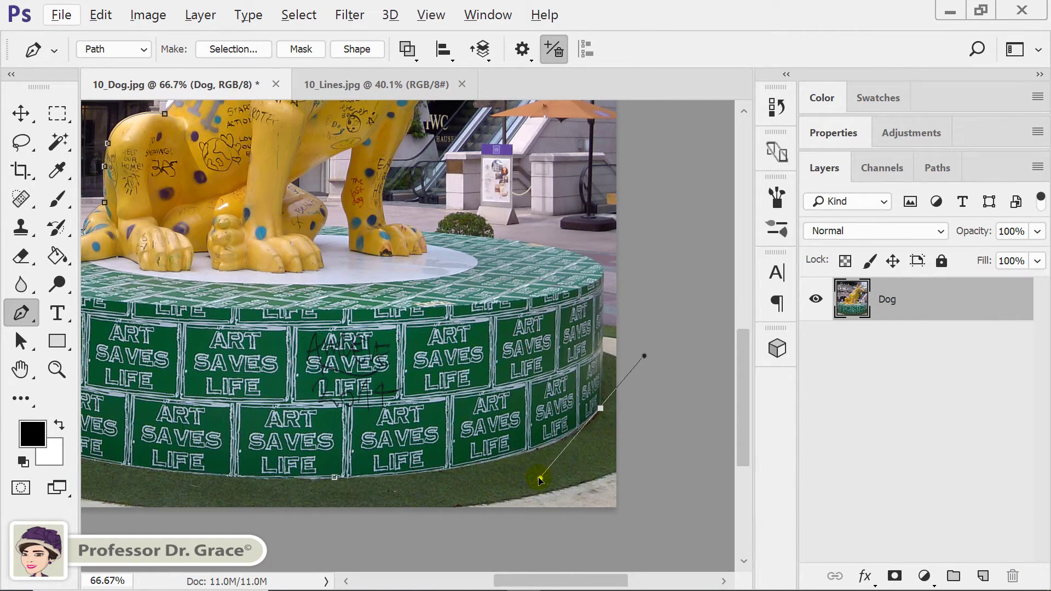
pyautogui.press('alt')
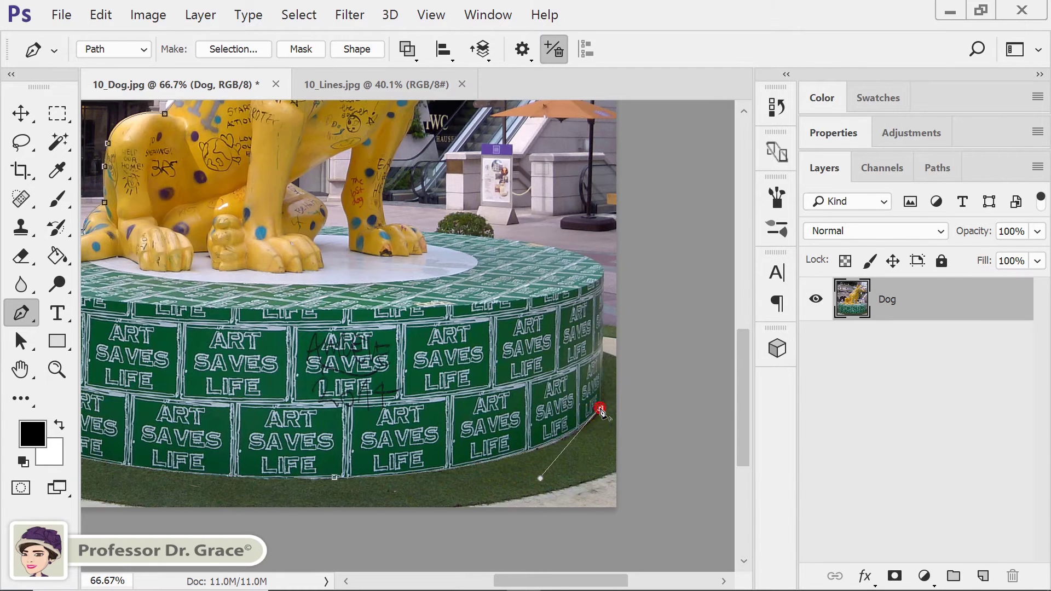
# - Run the path straight up the pedestal's right side, curve it along the back rim to the front paw, and remove the outgoing handle
pyautogui.click(601, 273)
pyautogui.hotkey('ctrl', 'z')
pyautogui.click(605, 272)
pyautogui.moveTo(596, 250); pyautogui.dragTo(687, 442)
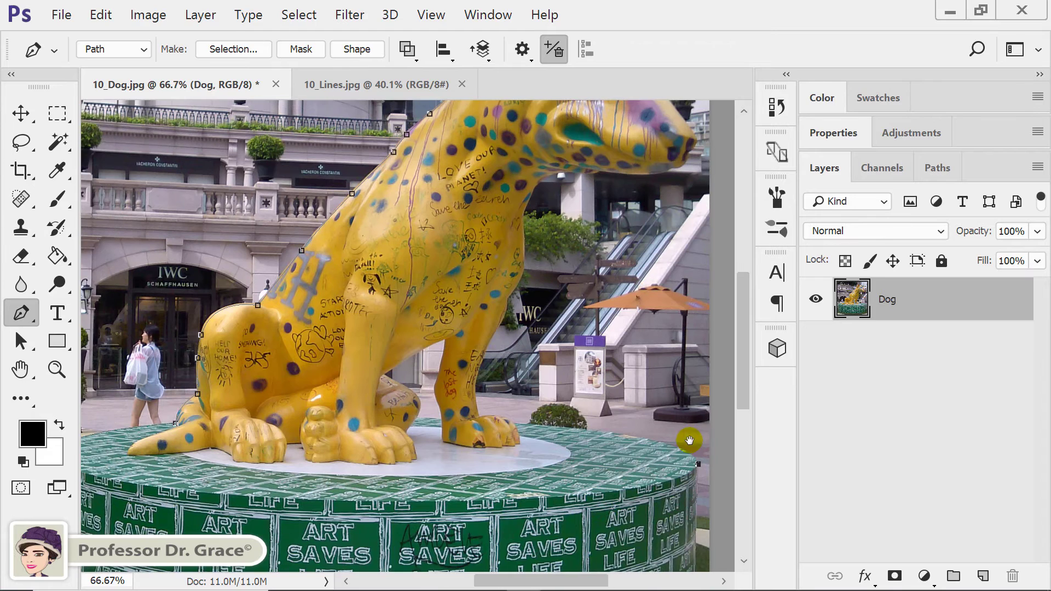
pyautogui.moveTo(513, 425); pyautogui.dragTo(328, 418)
pyautogui.click(516, 425)
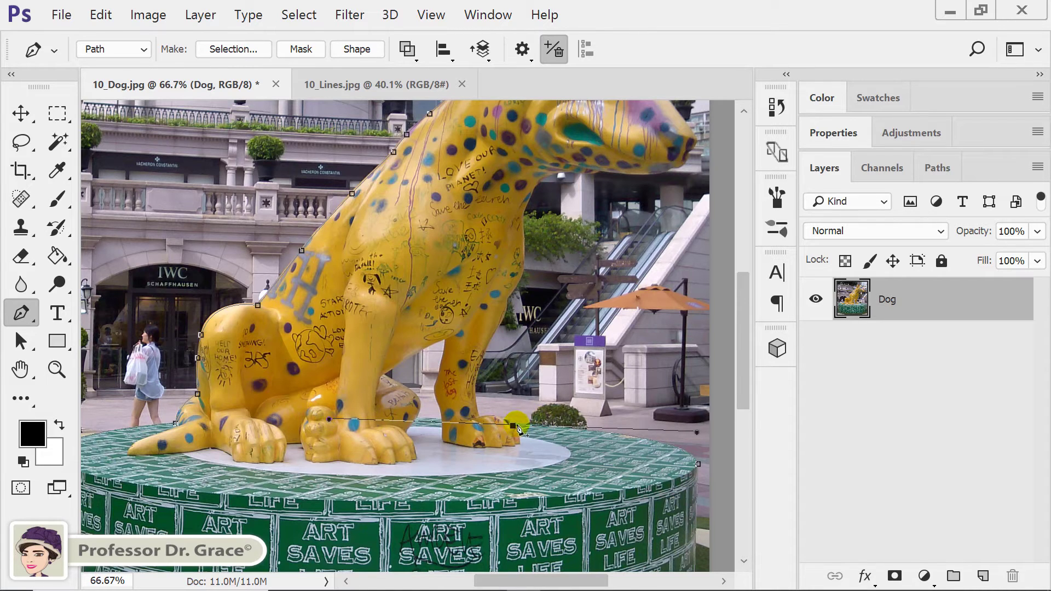
# - Fine-tune the anchor point at the front paw's toes and the back rim's curve handle so the path follows the pedestal edge
pyautogui.hotkey('ctrl', '+')
pyautogui.hotkey('ctrl', '+')
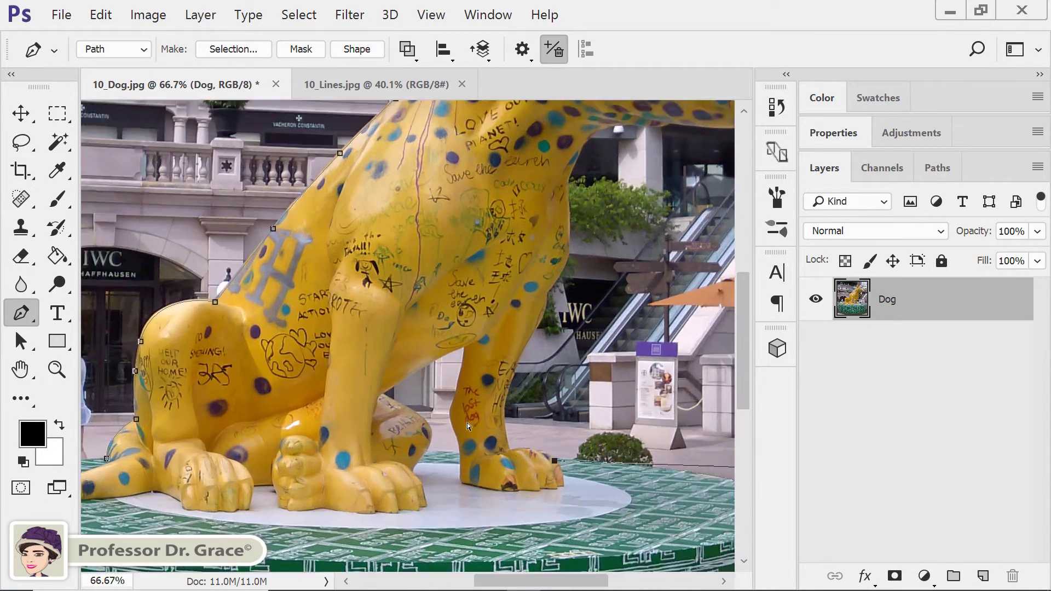
pyautogui.moveTo(513, 434); pyautogui.dragTo(351, 280)
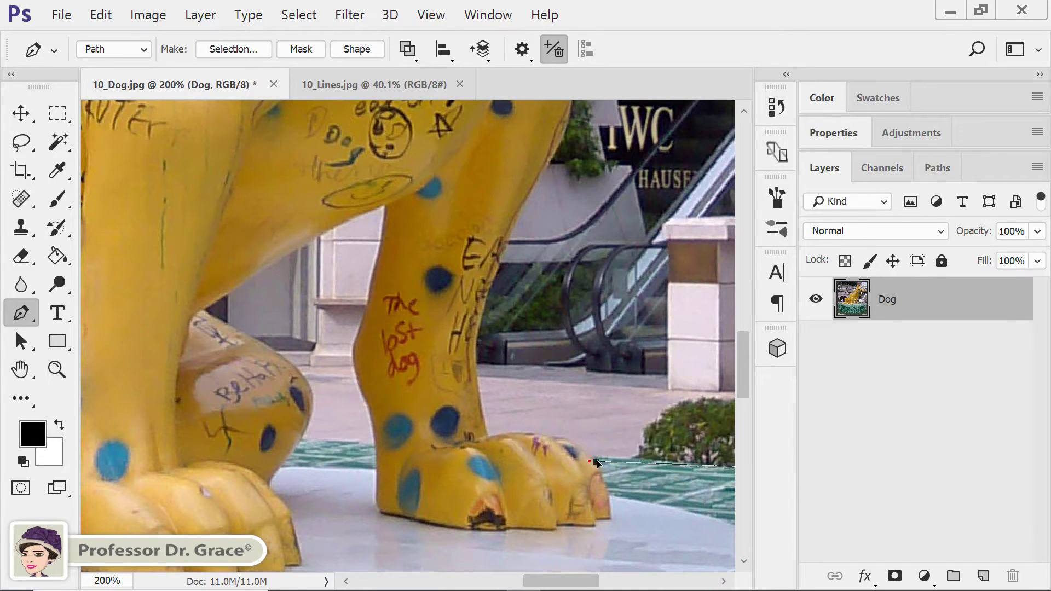
pyautogui.moveTo(590, 461); pyautogui.dragTo(591, 457)
pyautogui.moveTo(650, 473); pyautogui.dragTo(117, 402)
pyautogui.moveTo(596, 433); pyautogui.dragTo(586, 433)
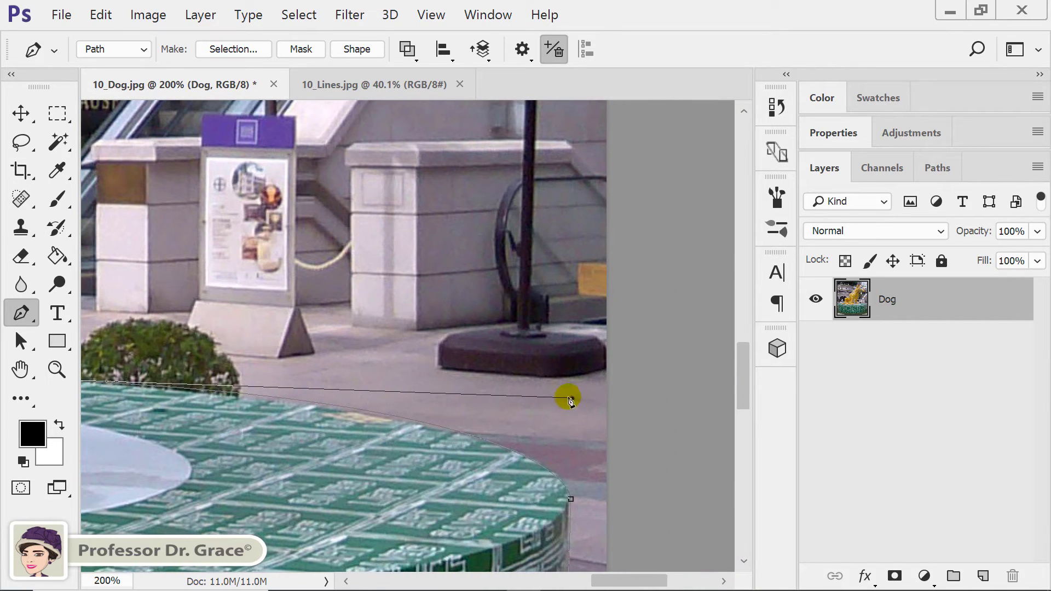
pyautogui.moveTo(572, 397); pyautogui.dragTo(594, 420)
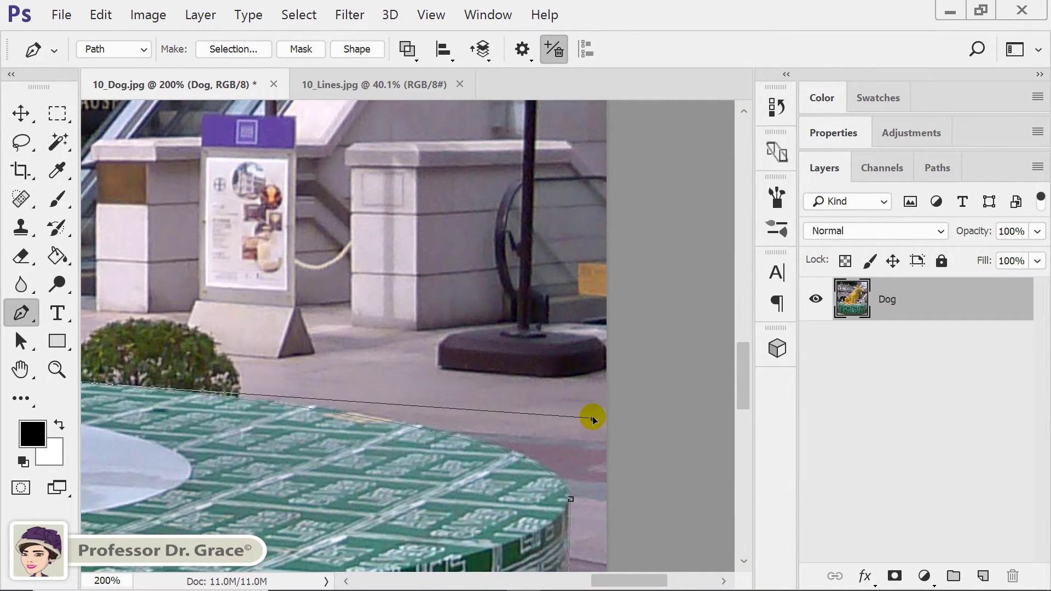
# - Trace the top of the front paw from the toes to where it meets the leg, removing the outgoing handles
pyautogui.hscroll(-10, 540, 454)
pyautogui.scroll(2, 579, 438)
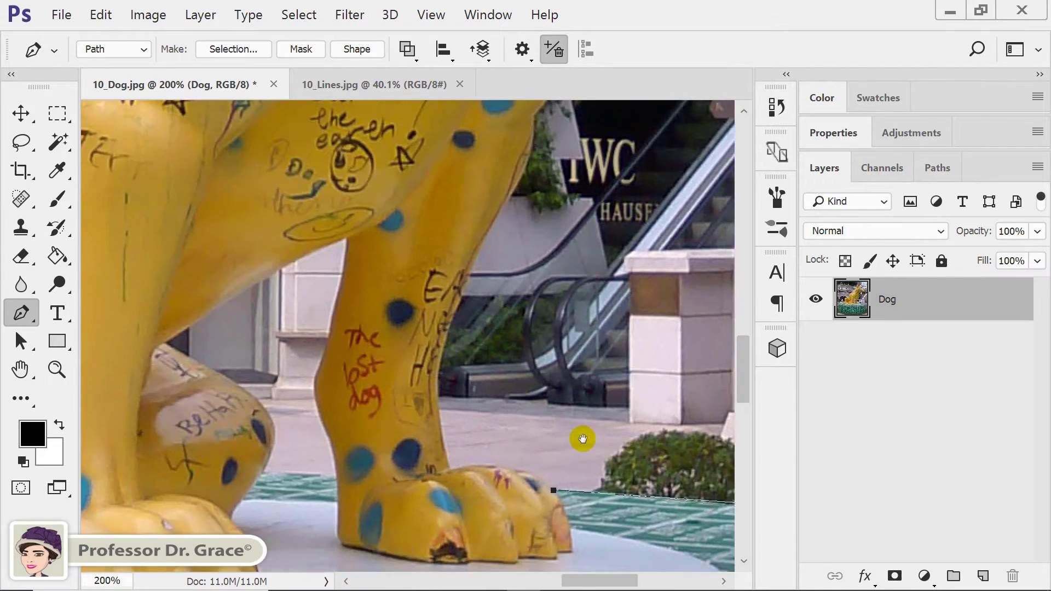
pyautogui.click(615, 507)
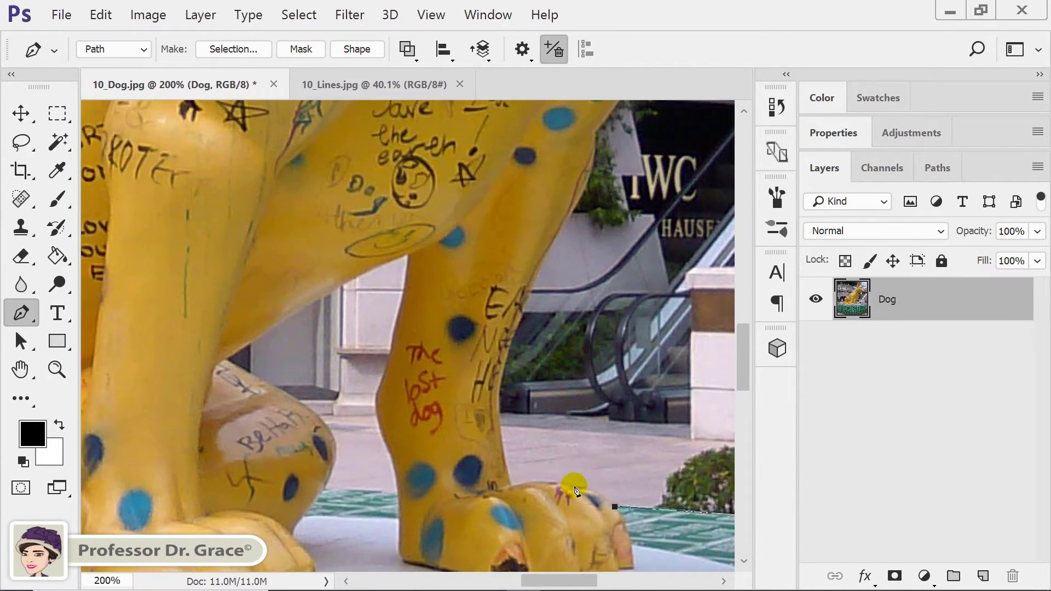
pyautogui.moveTo(575, 487); pyautogui.dragTo(546, 492)
pyautogui.keyDown('alt'); pyautogui.click(578, 486); pyautogui.keyUp('alt')
pyautogui.keyDown('alt'); pyautogui.click(576, 487); pyautogui.keyUp('alt')
pyautogui.moveTo(513, 487); pyautogui.dragTo(488, 501)
# - Trace the outer edge of the front leg up to the chest beside the green foliage with curved anchor points
pyautogui.moveTo(499, 377); pyautogui.dragTo(507, 355)
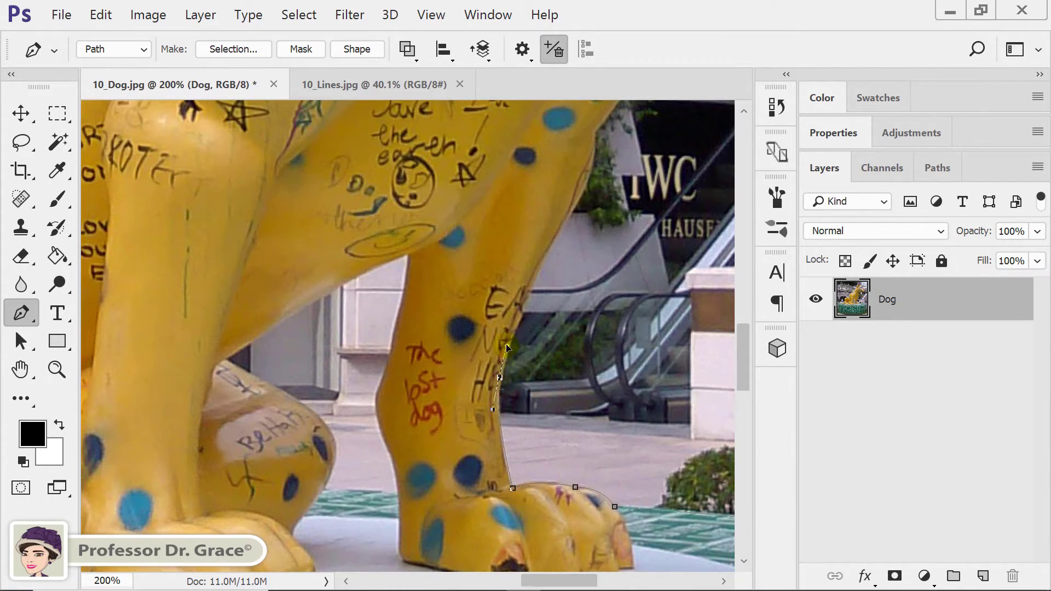
pyautogui.keyDown('alt'); pyautogui.click(500, 378); pyautogui.keyUp('alt')
pyautogui.moveTo(566, 223); pyautogui.dragTo(464, 471)
pyautogui.moveTo(435, 437); pyautogui.dragTo(432, 403)
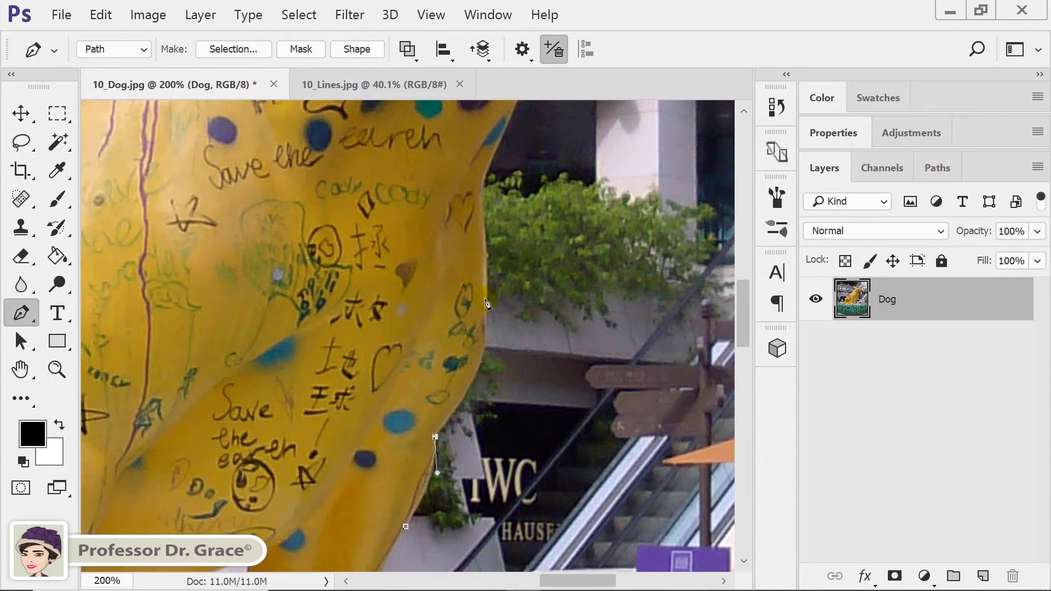
pyautogui.moveTo(486, 300); pyautogui.dragTo(481, 224)
# - Trace the upper chest and throat around to the underside of the jaw, removing the outgoing handles at the bends
pyautogui.moveTo(530, 259); pyautogui.dragTo(497, 511)
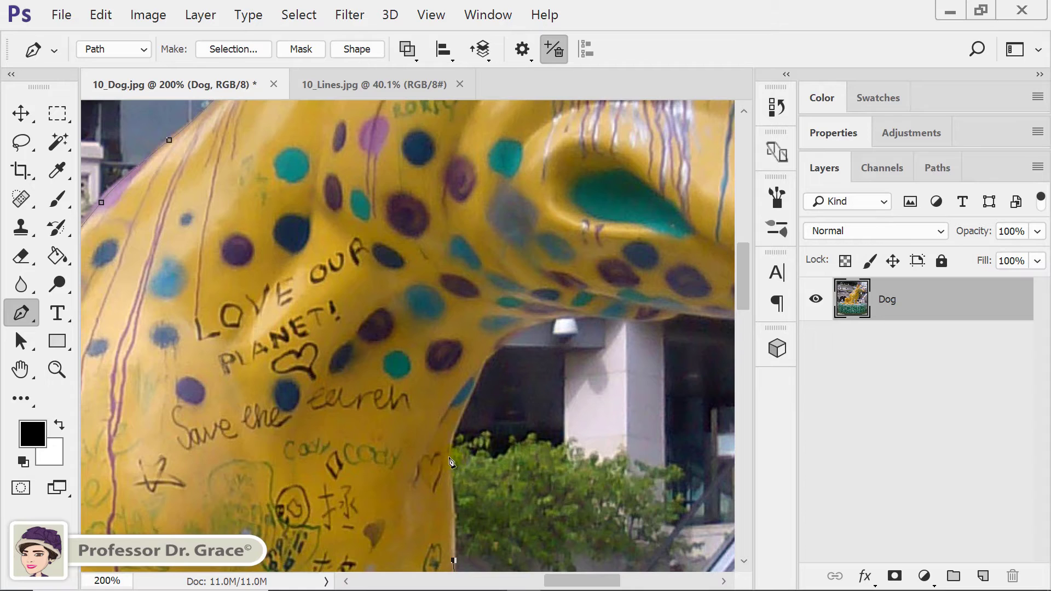
pyautogui.moveTo(449, 460); pyautogui.dragTo(449, 435)
pyautogui.moveTo(484, 365); pyautogui.dragTo(516, 320)
pyautogui.keyDown('alt'); pyautogui.click(484, 365); pyautogui.keyUp('alt')
pyautogui.moveTo(597, 320); pyautogui.dragTo(691, 332)
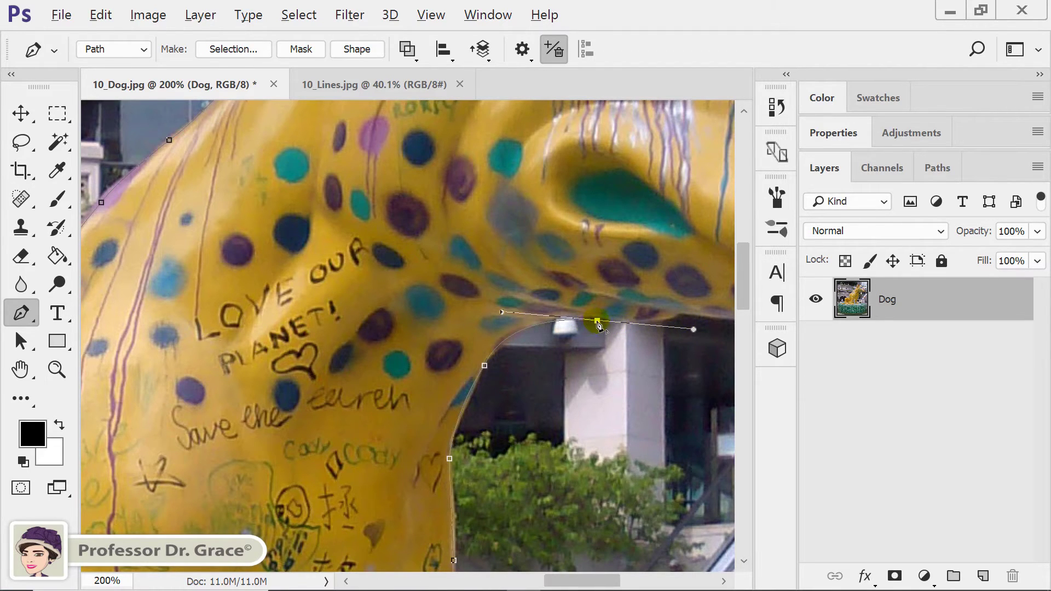
pyautogui.keyDown('alt'); pyautogui.click(597, 321); pyautogui.keyUp('alt')
pyautogui.click(598, 320)
# - Trace the underside of the jaw and around the chin to the mouth with curved anchor points
pyautogui.moveTo(597, 320); pyautogui.dragTo(314, 429)
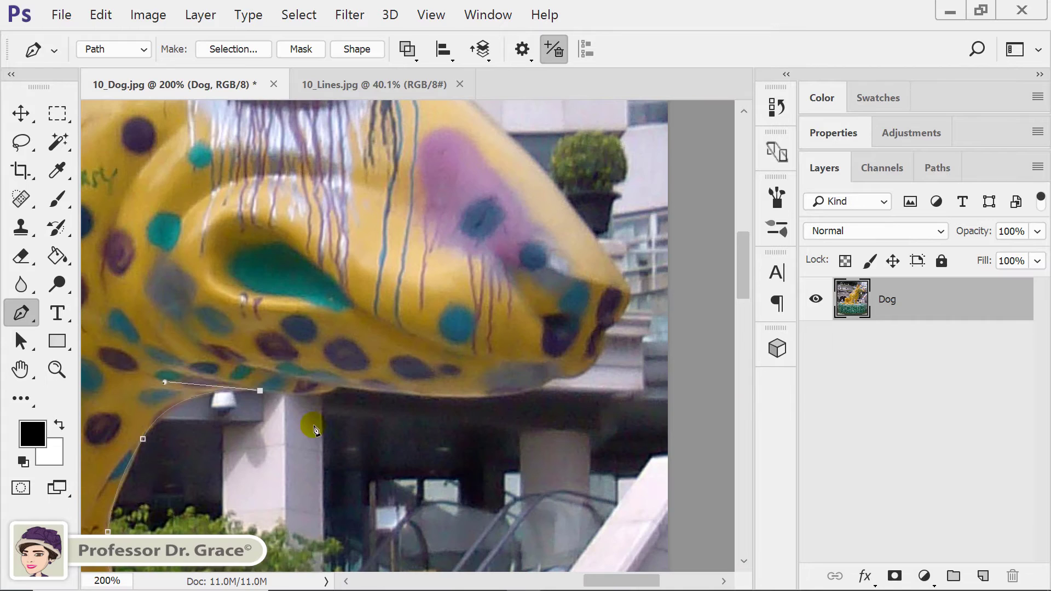
pyautogui.click(260, 391)
pyautogui.moveTo(339, 388); pyautogui.dragTo(368, 377)
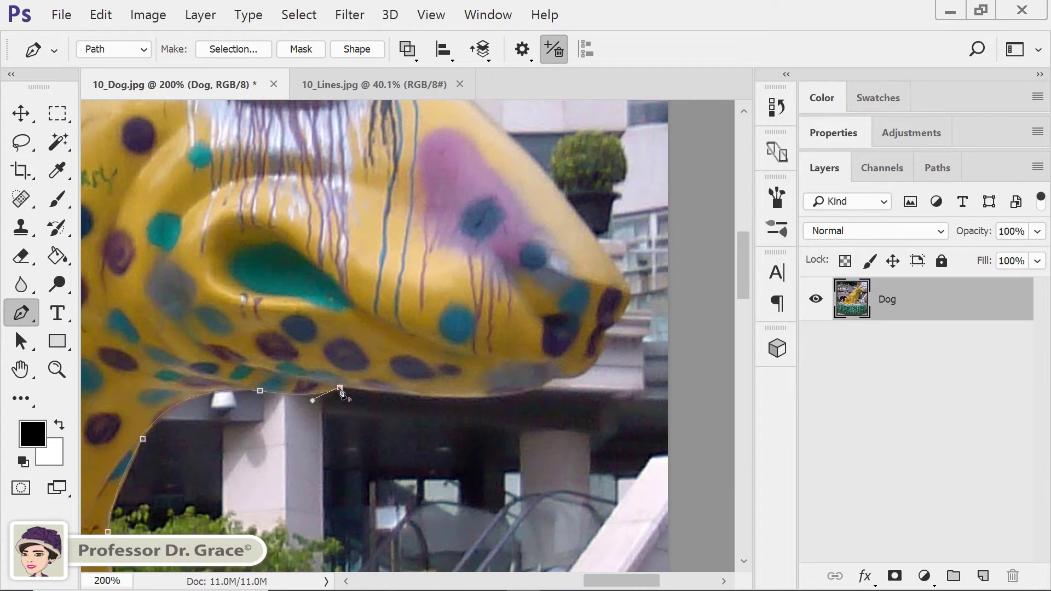
pyautogui.click(550, 376)
pyautogui.moveTo(552, 377); pyautogui.dragTo(576, 346)
pyautogui.click(552, 377)
pyautogui.moveTo(604, 350); pyautogui.dragTo(624, 316)
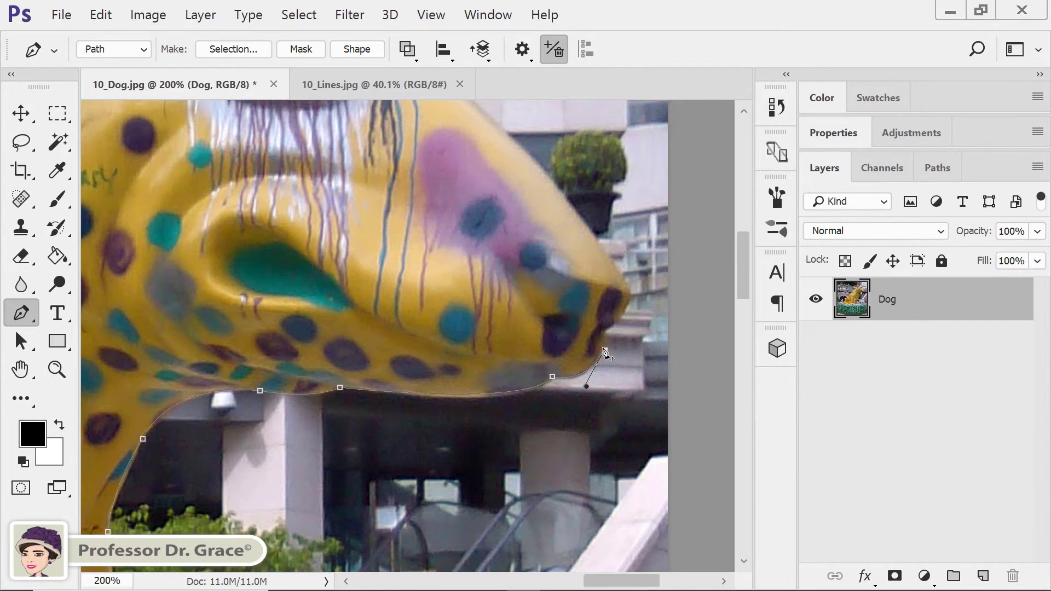
# - Trace the notch below the nose and the nose tip, and carry the path up the bridge of the muzzle beside the purple patch
pyautogui.click(606, 334)
pyautogui.moveTo(616, 323); pyautogui.dragTo(641, 312)
pyautogui.keyDown('alt'); pyautogui.click(623, 326); pyautogui.keyUp('alt')
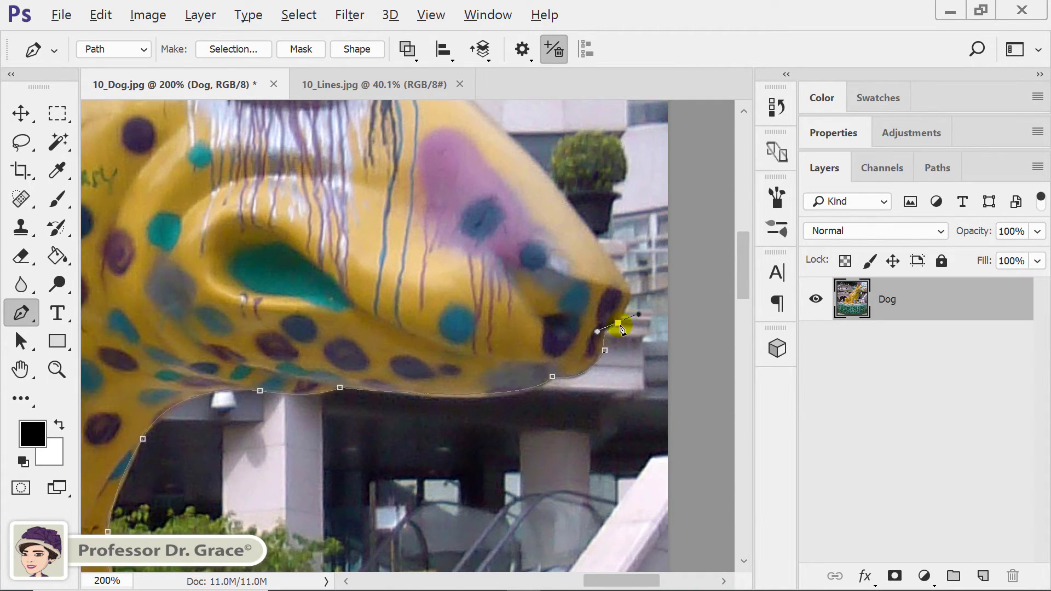
pyautogui.keyDown('alt'); pyautogui.click(619, 324); pyautogui.keyUp('alt')
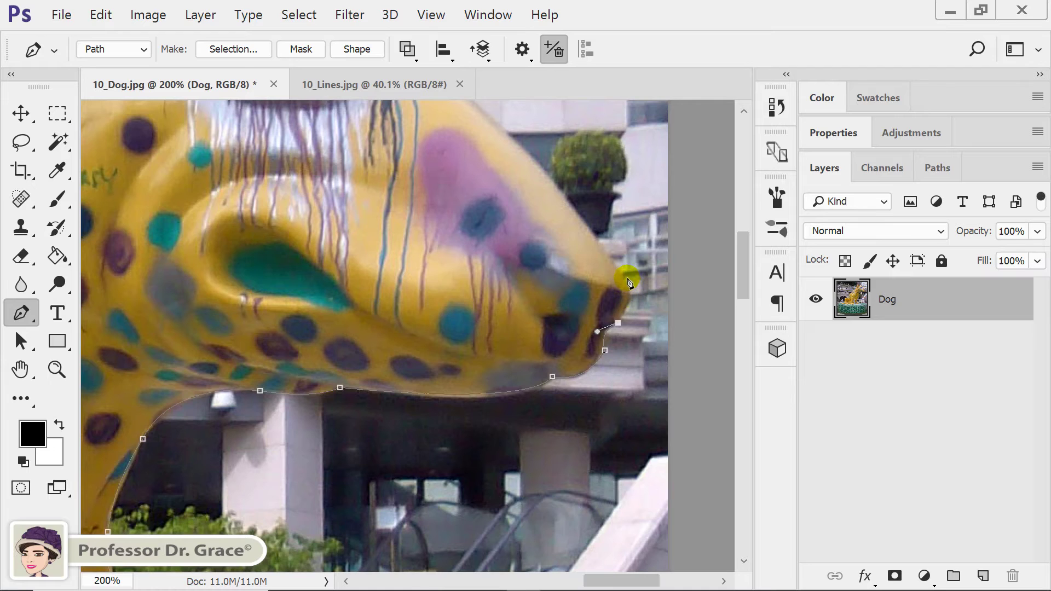
pyautogui.moveTo(627, 283); pyautogui.dragTo(617, 264)
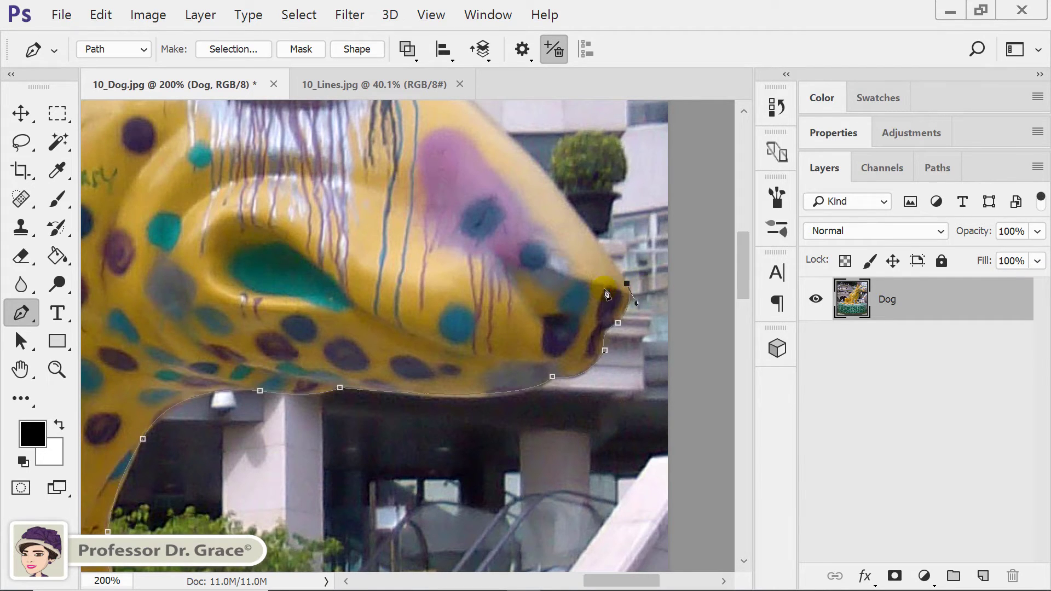
pyautogui.scroll(5, 607, 294)
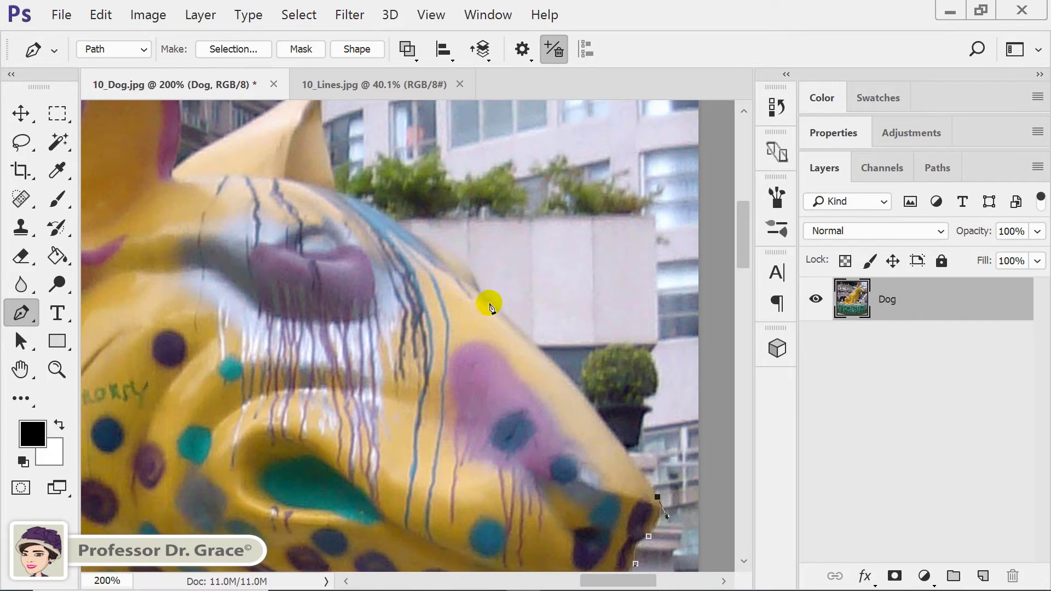
pyautogui.moveTo(537, 349); pyautogui.dragTo(504, 324)
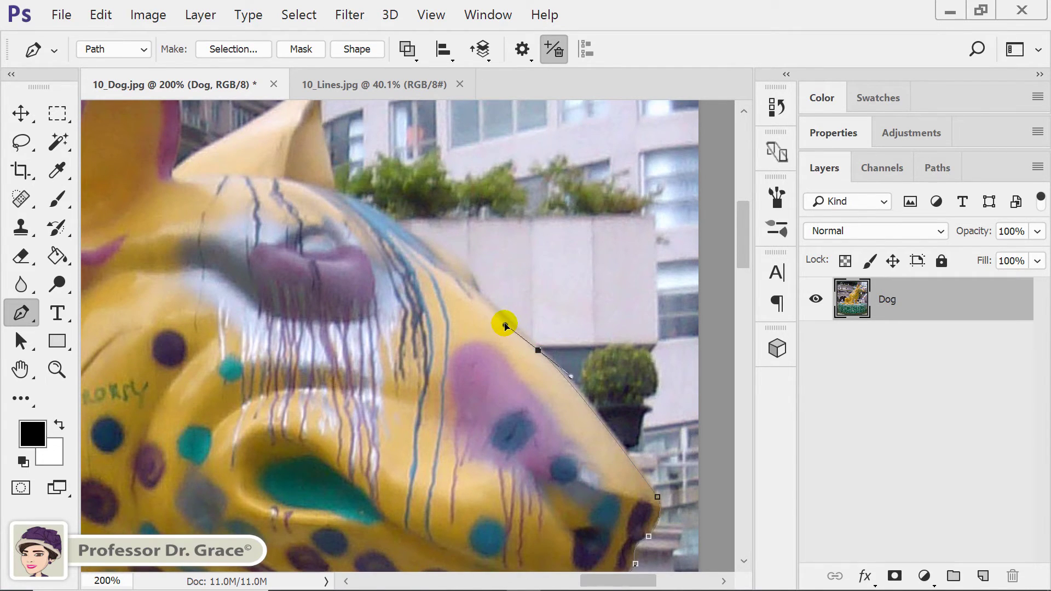
# - Continue the path from the muzzle over the brow and forehead to the base of the far ear, removing outgoing handles at the curved points
pyautogui.keyDown('alt'); pyautogui.click(537, 349); pyautogui.keyUp('alt')
pyautogui.click(481, 295)
pyautogui.moveTo(409, 235); pyautogui.dragTo(346, 221)
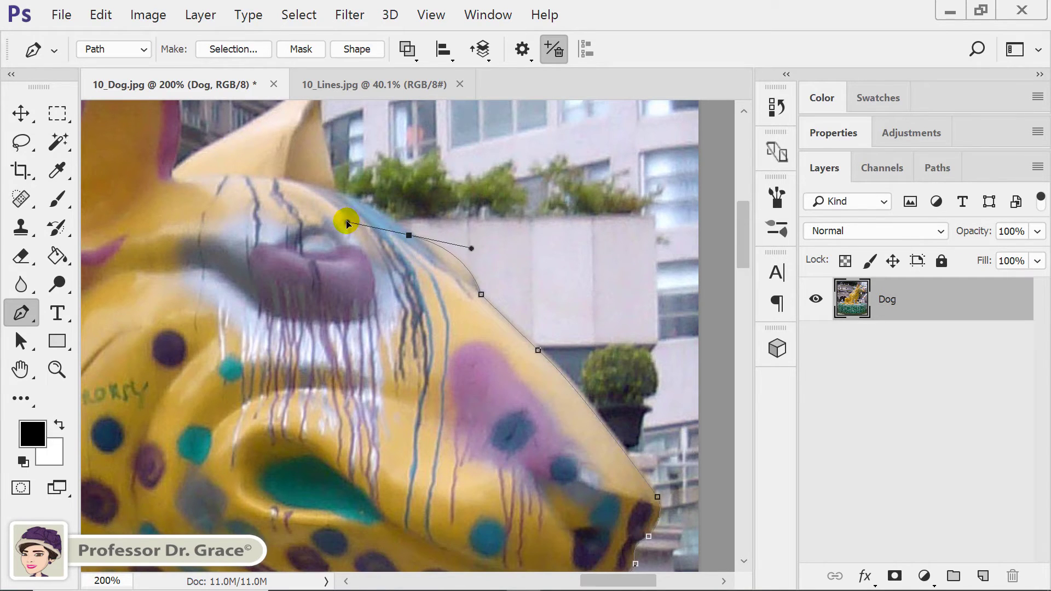
pyautogui.keyDown('alt'); pyautogui.click(415, 233); pyautogui.keyUp('alt')
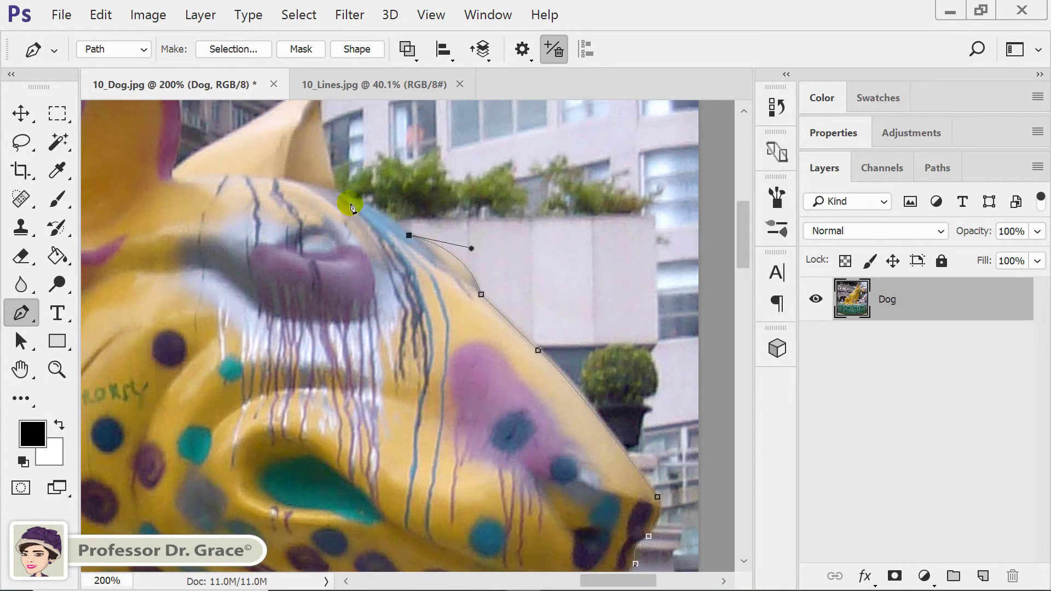
pyautogui.moveTo(334, 190); pyautogui.dragTo(296, 186)
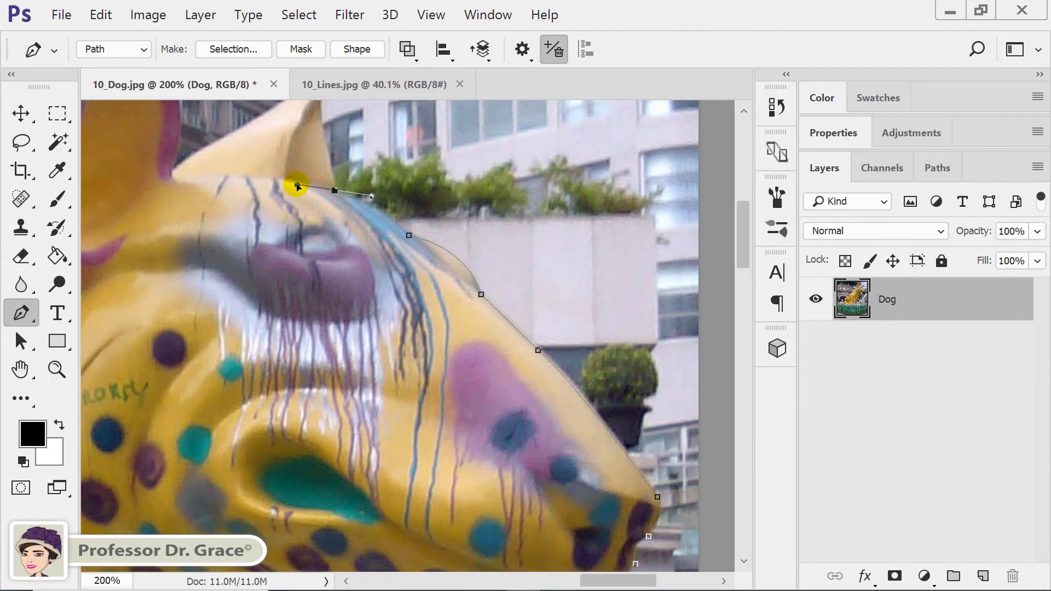
pyautogui.keyDown('alt'); pyautogui.click(334, 191); pyautogui.keyUp('alt')
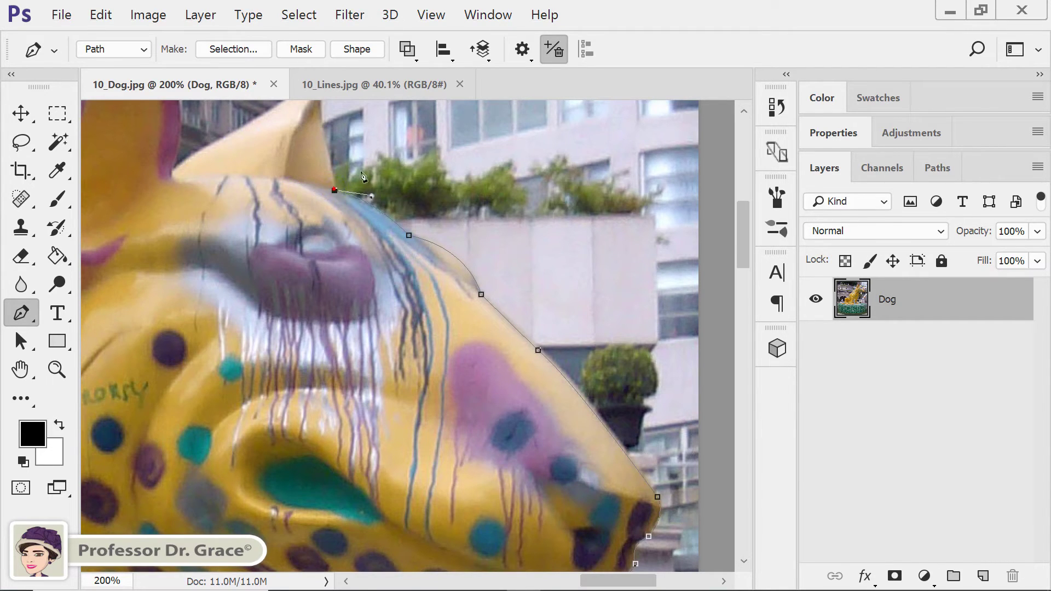
# - Trace the far ear up to its tip and down its back edge to where it meets the near ear
pyautogui.moveTo(394, 178); pyautogui.dragTo(483, 322)
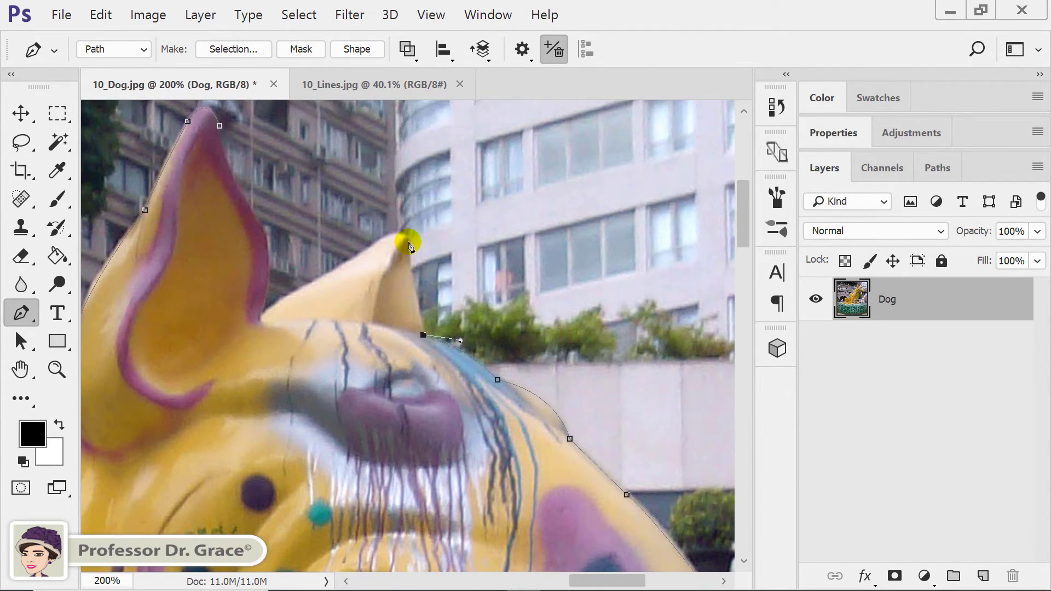
pyautogui.moveTo(409, 243); pyautogui.dragTo(407, 217)
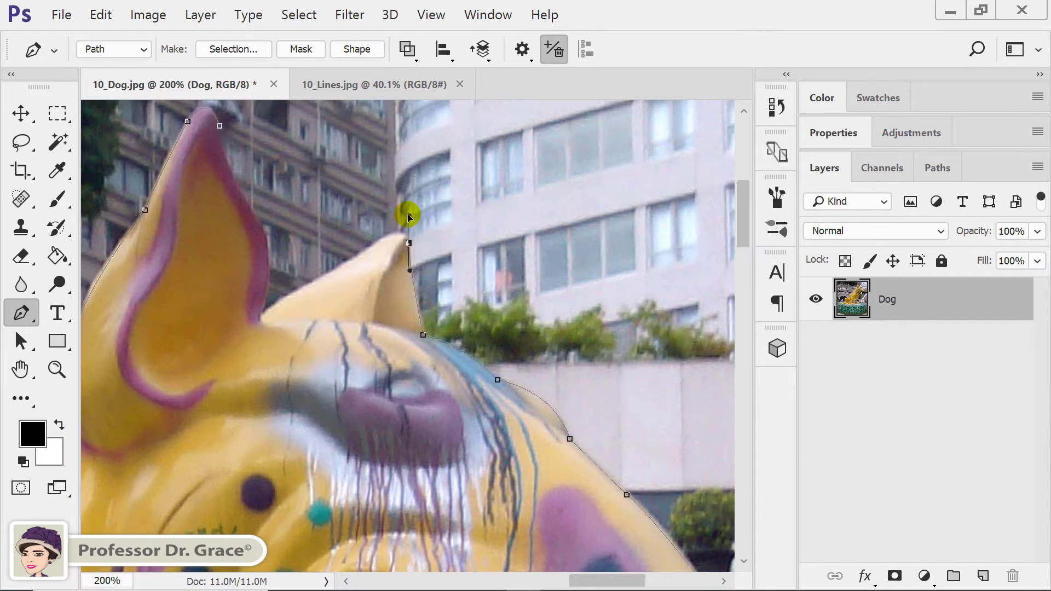
pyautogui.keyDown('alt'); pyautogui.click(409, 244); pyautogui.keyUp('alt')
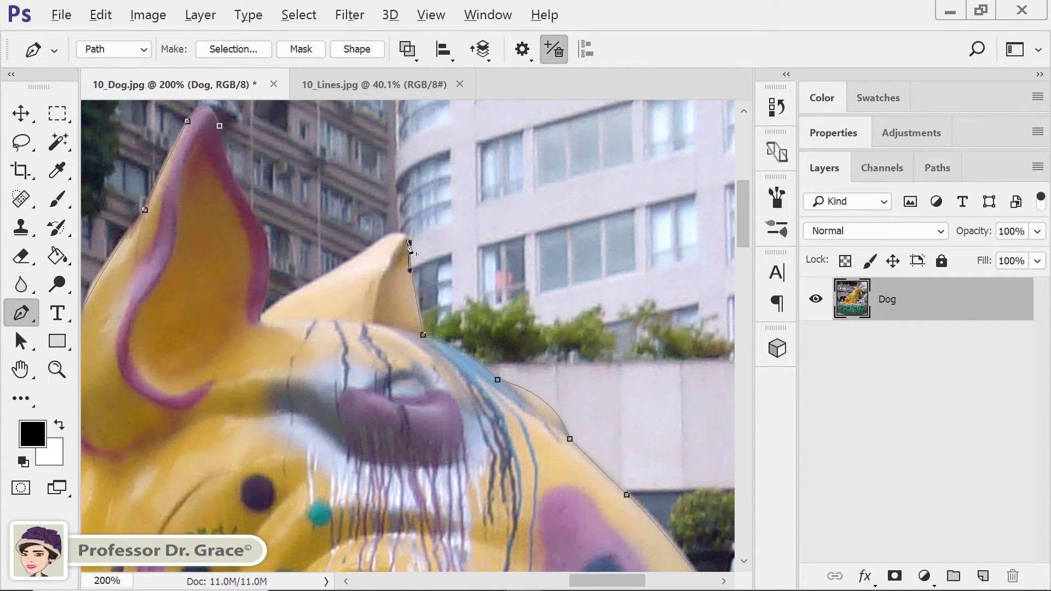
pyautogui.moveTo(366, 251); pyautogui.dragTo(330, 283)
pyautogui.keyDown('alt'); pyautogui.click(366, 251); pyautogui.keyUp('alt')
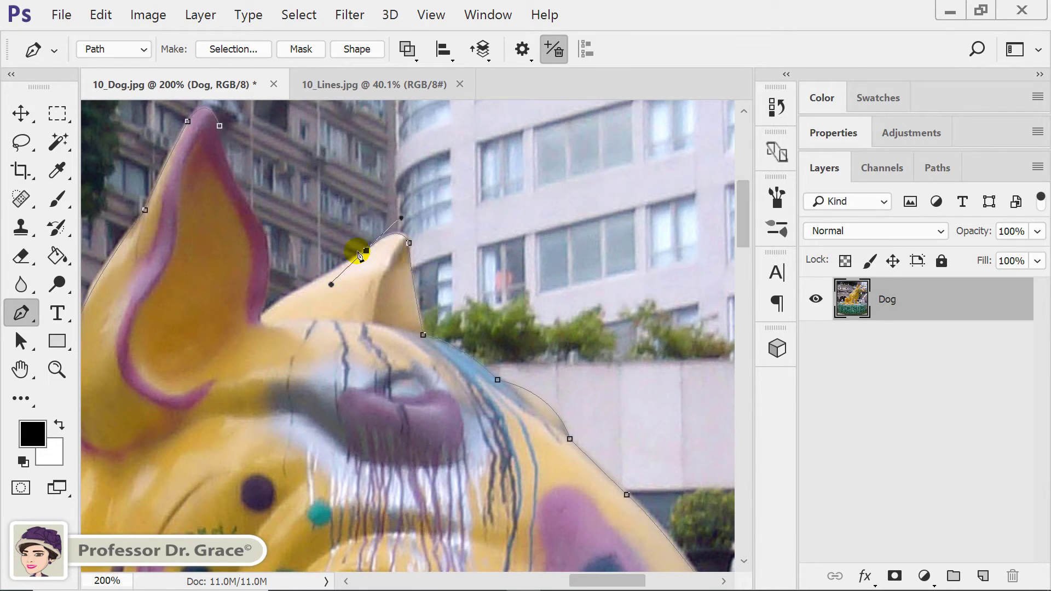
pyautogui.click(269, 316)
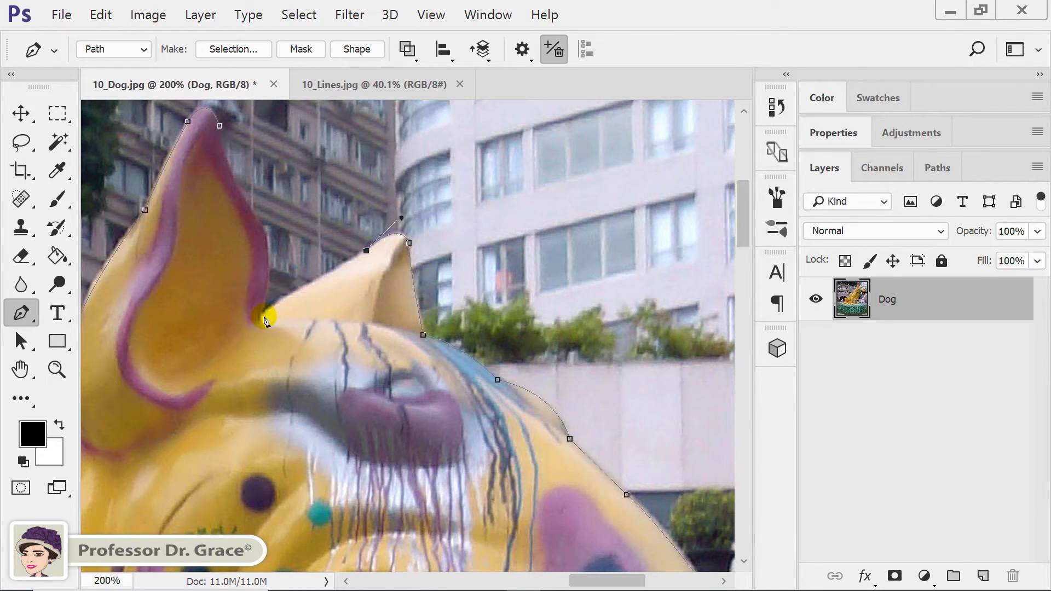
pyautogui.moveTo(263, 320); pyautogui.dragTo(264, 323)
pyautogui.keyDown('alt'); pyautogui.click(262, 318); pyautogui.keyUp('alt')
# - Trace the front edge of the near ear up to its tip and close the outline at the starting anchor point
pyautogui.moveTo(245, 199); pyautogui.dragTo(203, 146)
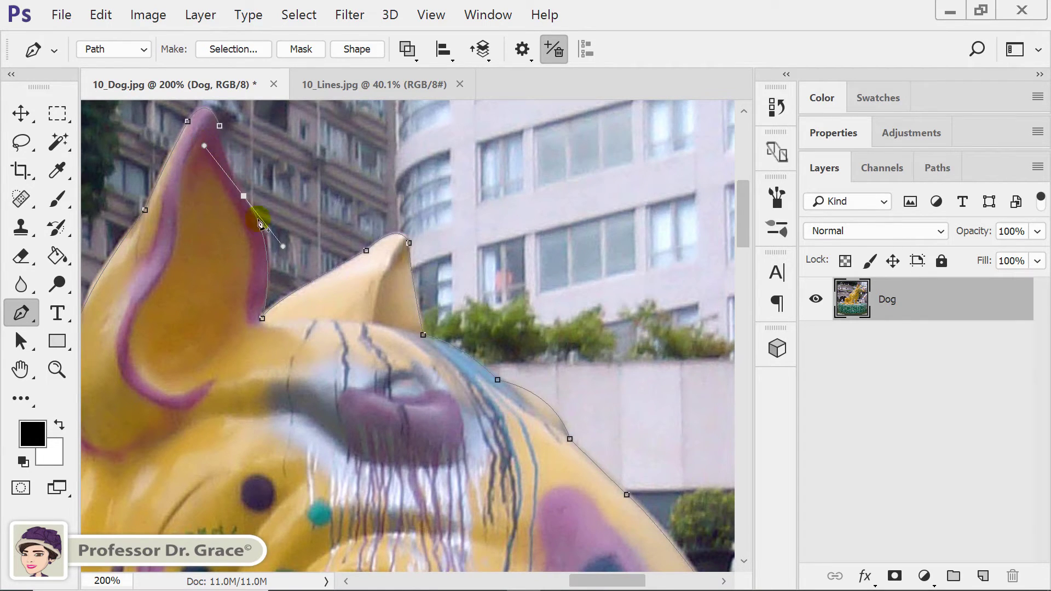
pyautogui.keyDown('alt'); pyautogui.click(243, 198); pyautogui.keyUp('alt')
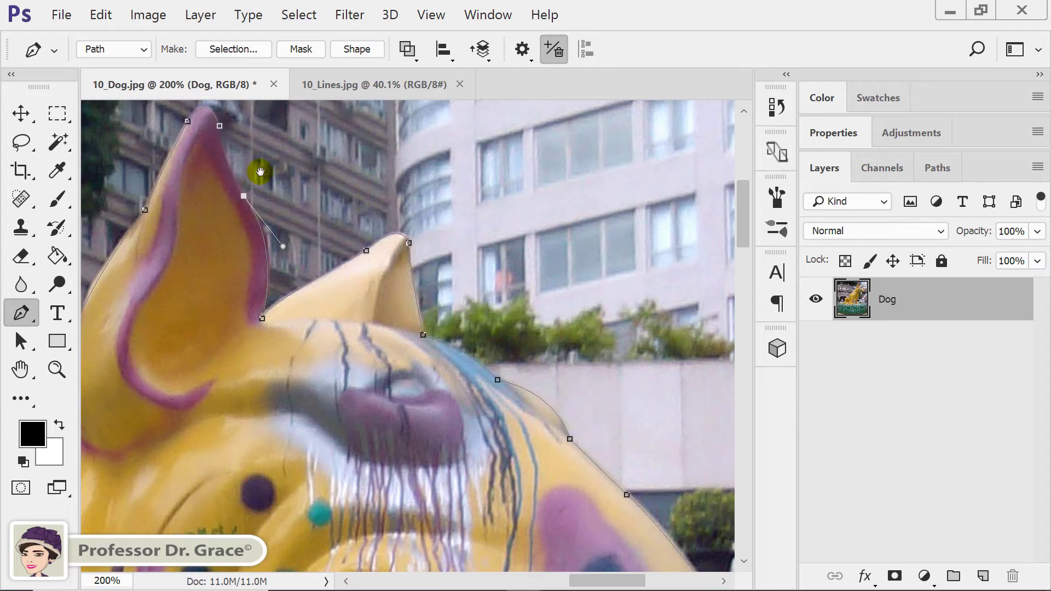
pyautogui.moveTo(258, 172); pyautogui.dragTo(273, 204)
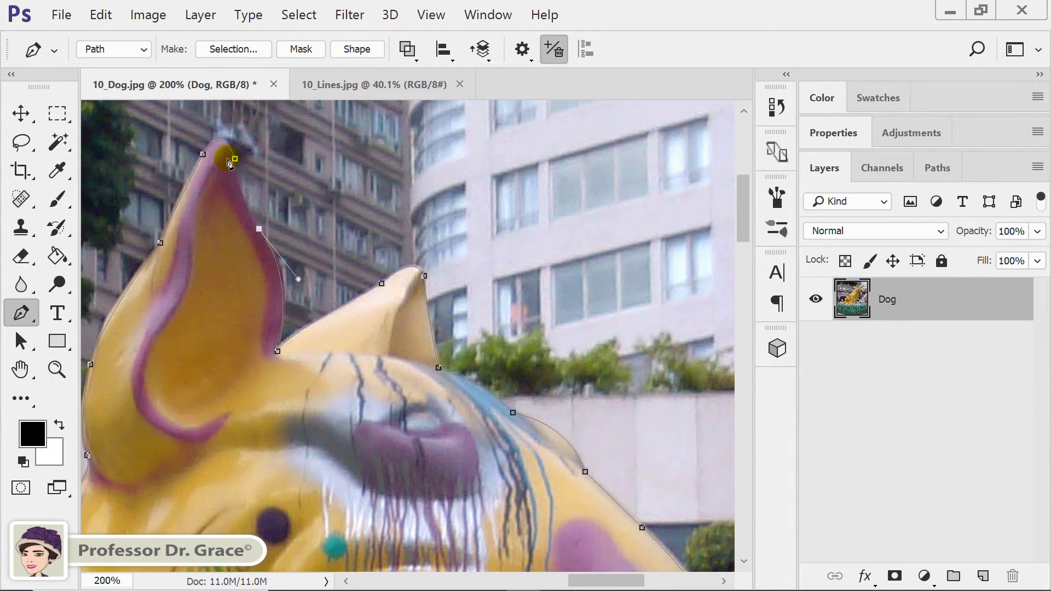
pyautogui.moveTo(235, 158); pyautogui.dragTo(237, 146)
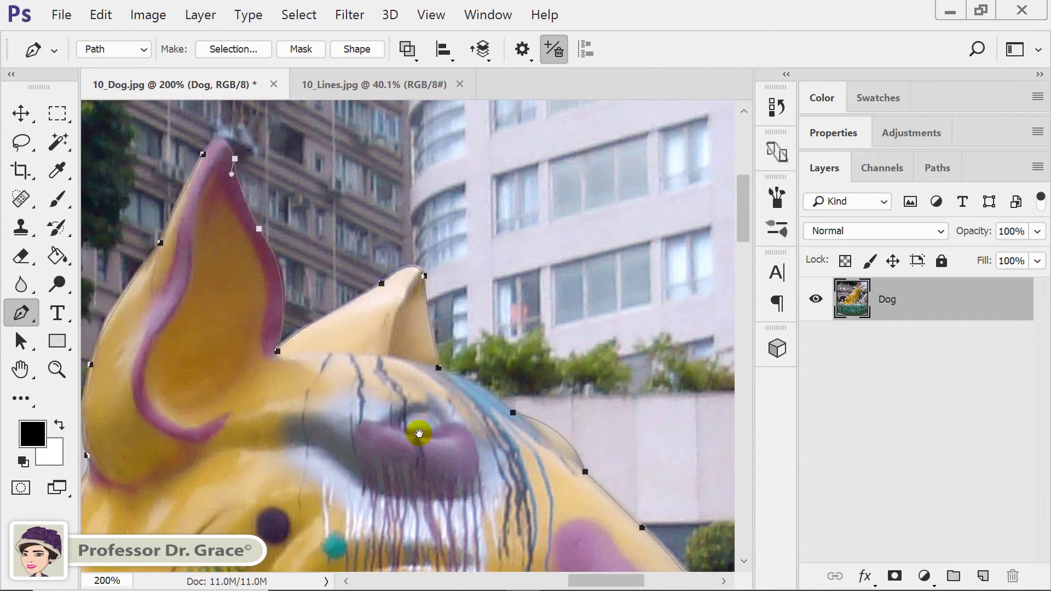
# - Start a second path in the gap behind the far front leg and trace the belly edge down to the hind leg
pyautogui.moveTo(420, 435); pyautogui.dragTo(385, 112)
pyautogui.moveTo(426, 345); pyautogui.dragTo(484, 124)
pyautogui.moveTo(333, 408); pyautogui.dragTo(599, 458)
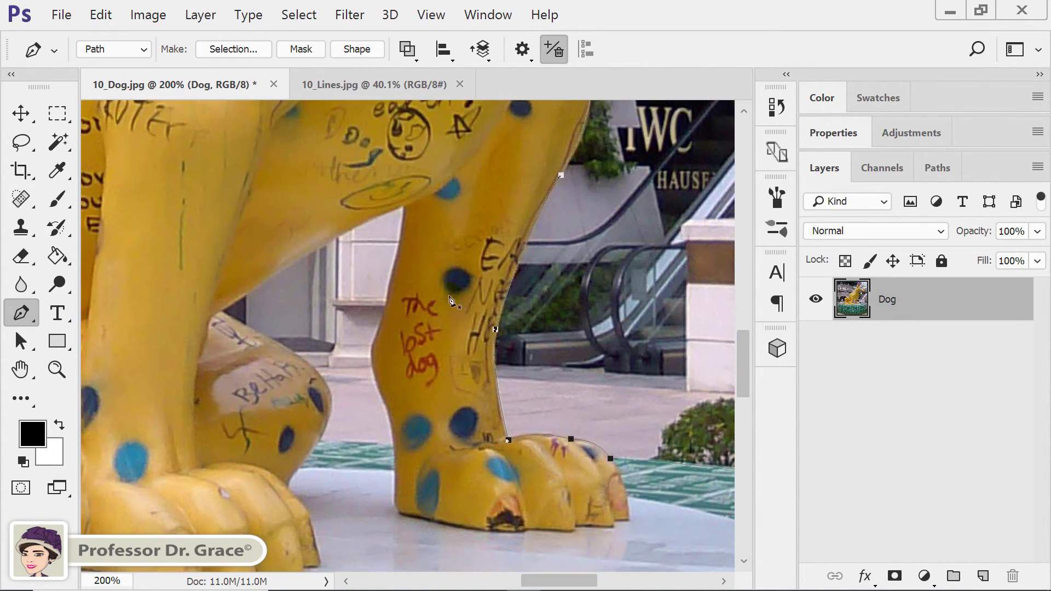
pyautogui.click(404, 205)
pyautogui.moveTo(282, 270); pyautogui.dragTo(213, 327)
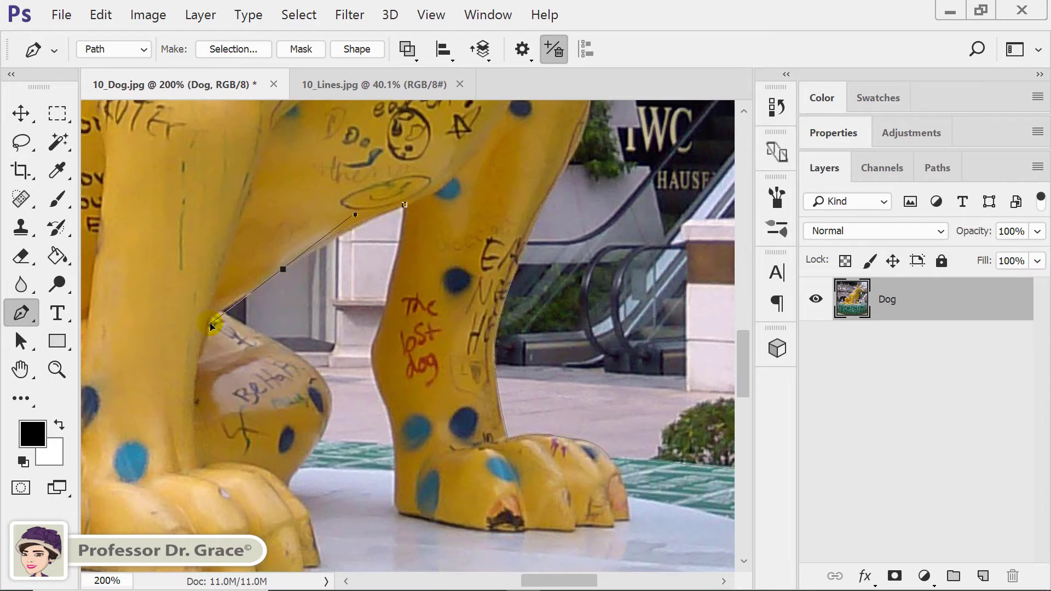
pyautogui.keyDown('alt'); pyautogui.click(283, 269); pyautogui.keyUp('alt')
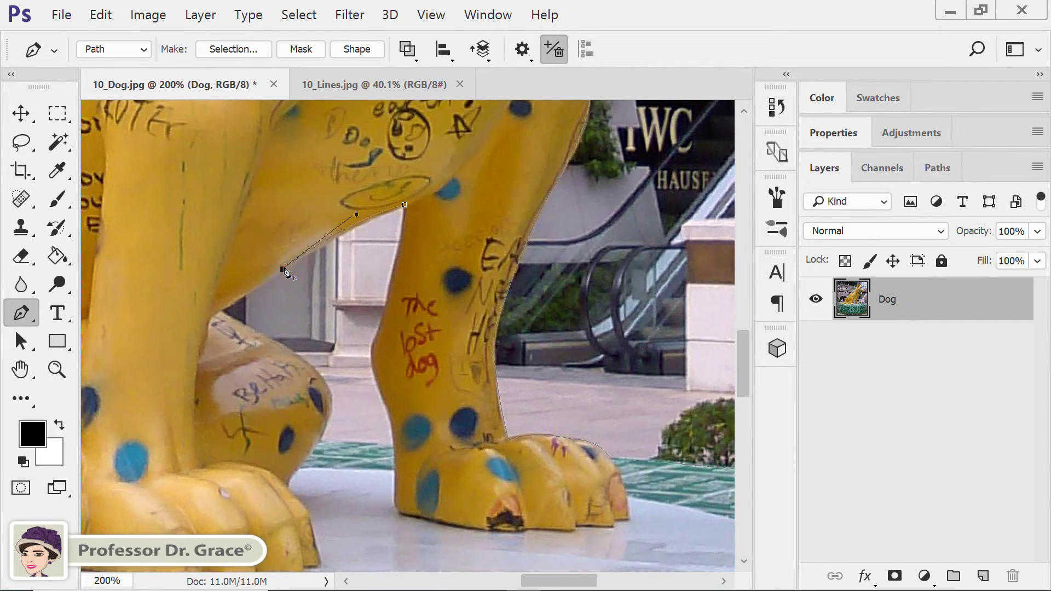
pyautogui.click(218, 313)
# - Trace the rounded edge of the hind leg in the gap with two curved anchor points, removing their outgoing handles
pyautogui.moveTo(317, 373); pyautogui.dragTo(338, 397)
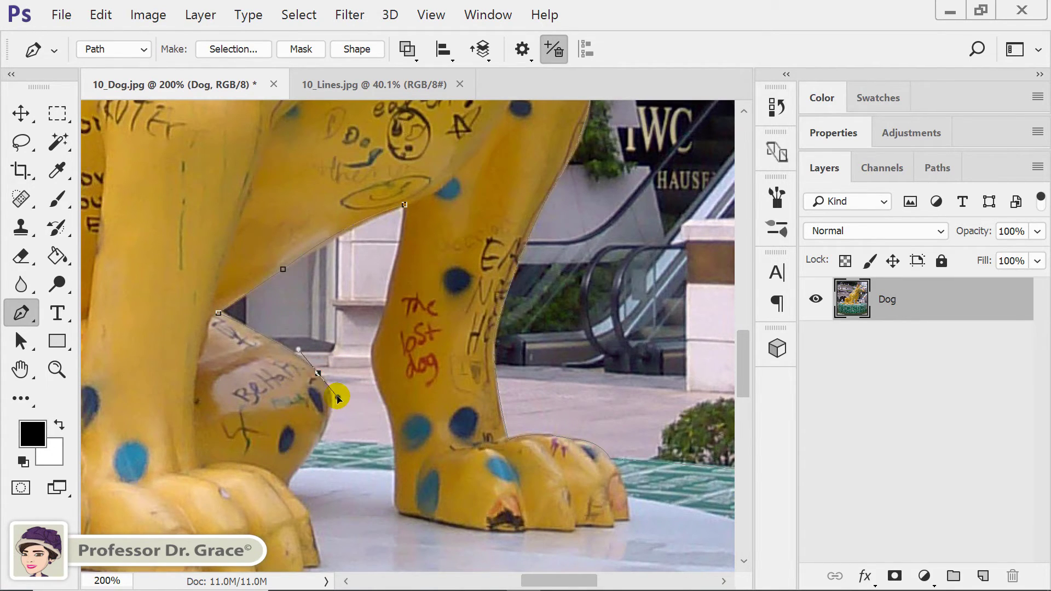
pyautogui.keyDown('alt'); pyautogui.click(318, 373); pyautogui.keyUp('alt')
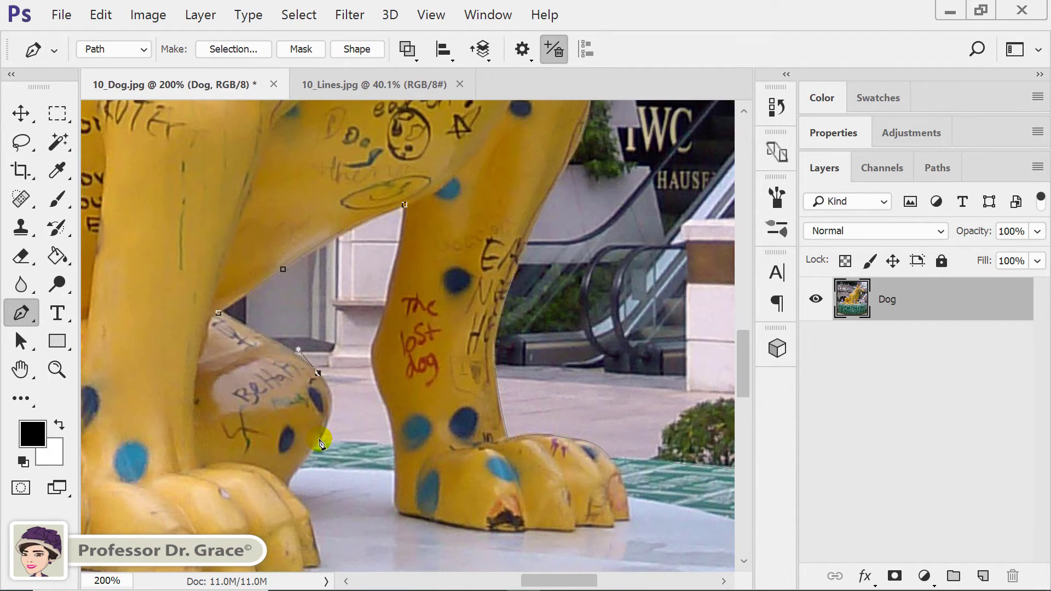
pyautogui.moveTo(320, 440); pyautogui.dragTo(294, 478)
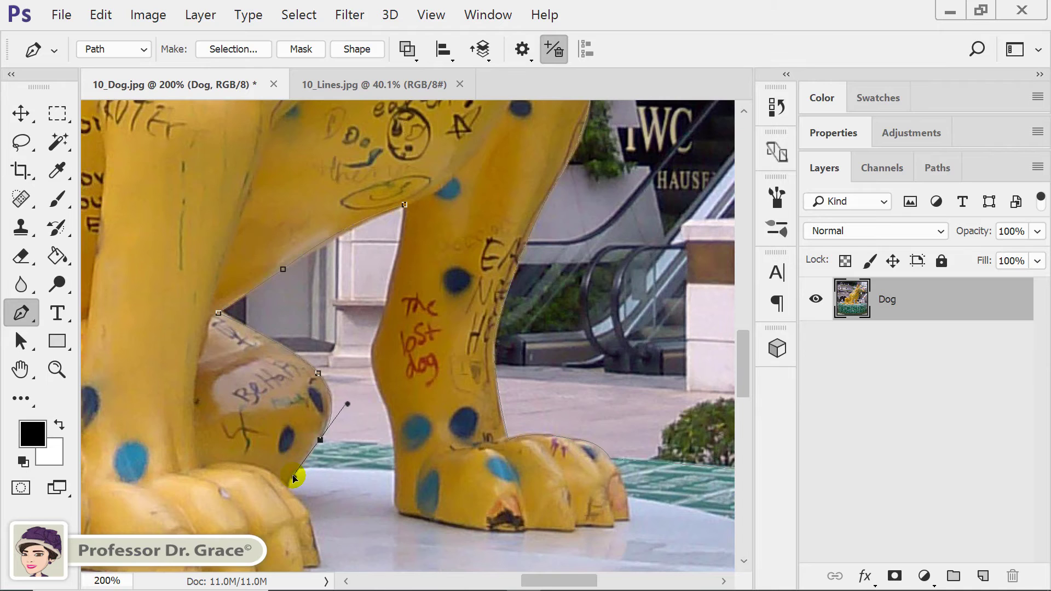
pyautogui.keyDown('alt'); pyautogui.click(319, 440); pyautogui.keyUp('alt')
pyautogui.hotkey('ctrl', 'z')
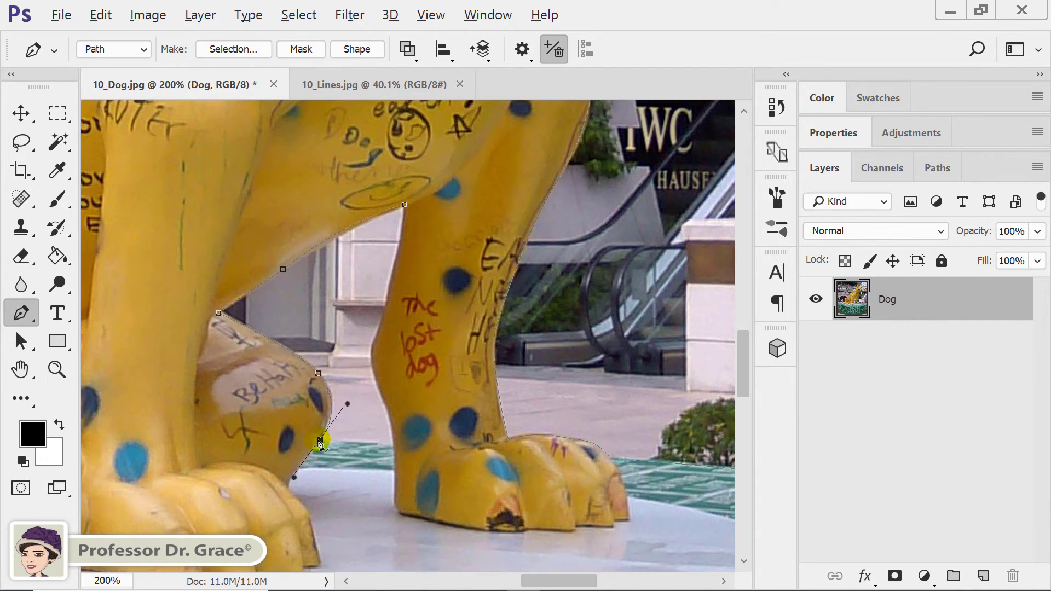
pyautogui.keyDown('alt'); pyautogui.click(320, 441); pyautogui.keyUp('alt')
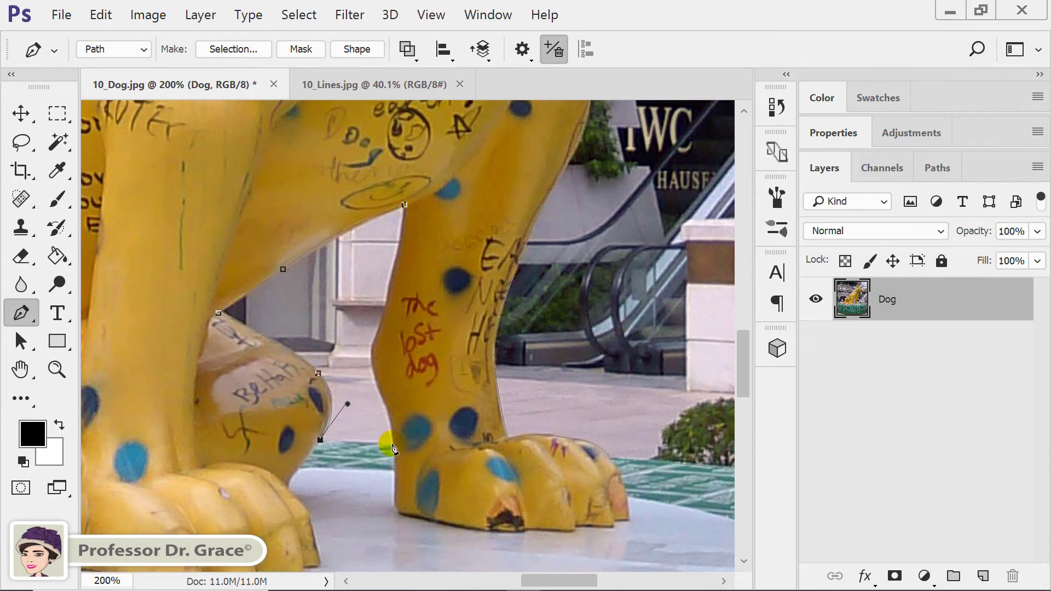
# - Carry the path across the gap and up the inner edge of the far front leg, closing it at the belly
pyautogui.moveTo(393, 447); pyautogui.dragTo(405, 456)
pyautogui.keyDown('alt'); pyautogui.click(393, 446); pyautogui.keyUp('alt')
pyautogui.moveTo(375, 387); pyautogui.dragTo(360, 366)
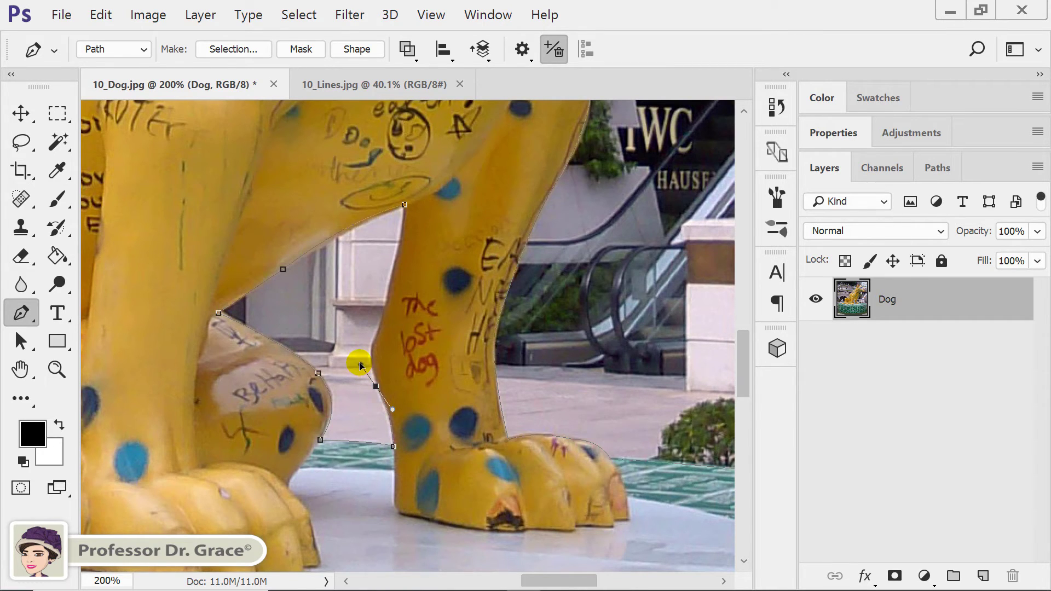
pyautogui.keyDown('alt'); pyautogui.click(376, 386); pyautogui.keyUp('alt')
pyautogui.moveTo(381, 331); pyautogui.dragTo(395, 294)
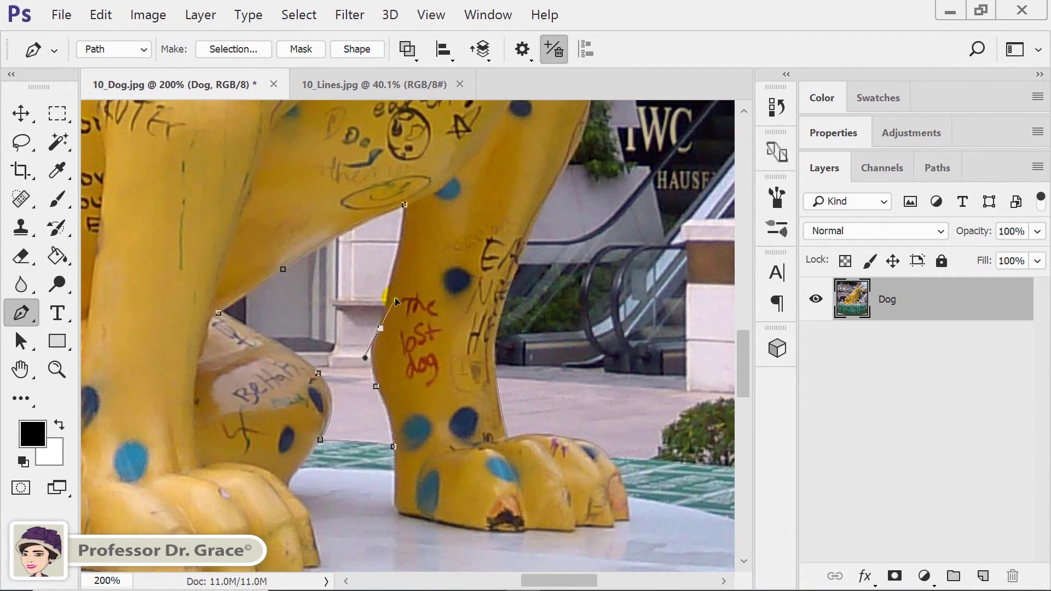
pyautogui.keyDown('alt'); pyautogui.click(381, 329); pyautogui.keyUp('alt')
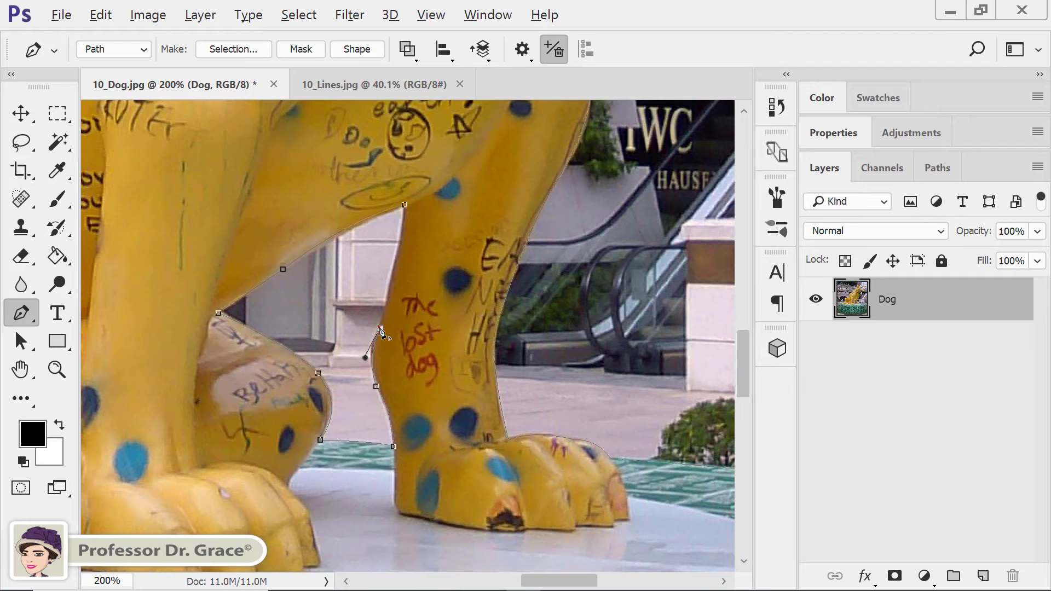
pyautogui.click(405, 206)
pyautogui.moveTo(406, 208); pyautogui.dragTo(406, 188)
# - Convert the finished paths to a selection and invert it to select the background
pyautogui.hotkey('ctrl', '0')
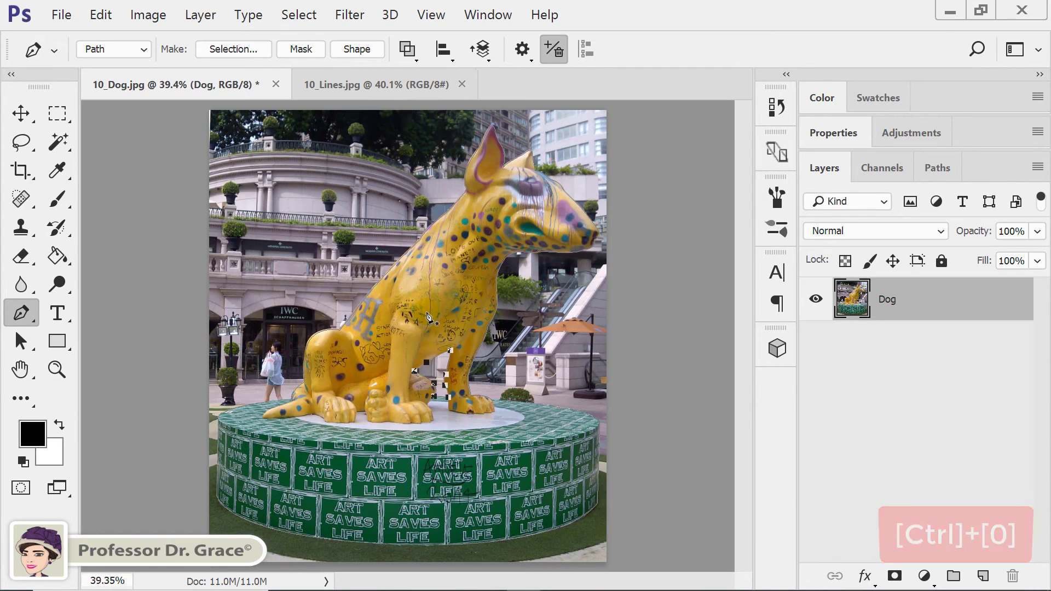
pyautogui.hotkey('ctrl', 'Return')
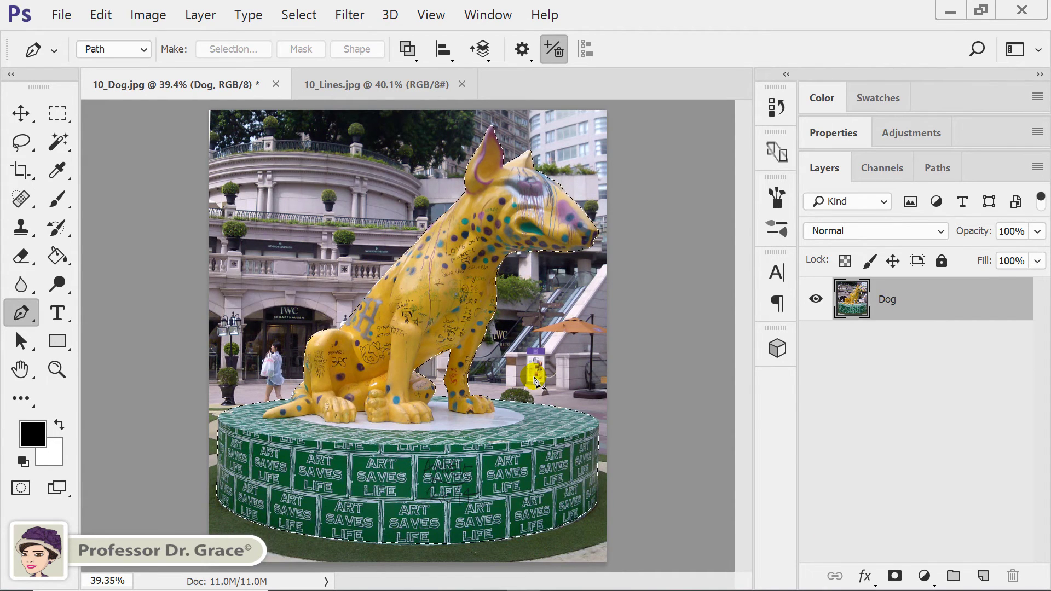
pyautogui.hotkey('ctrl', 'shift', 'i')
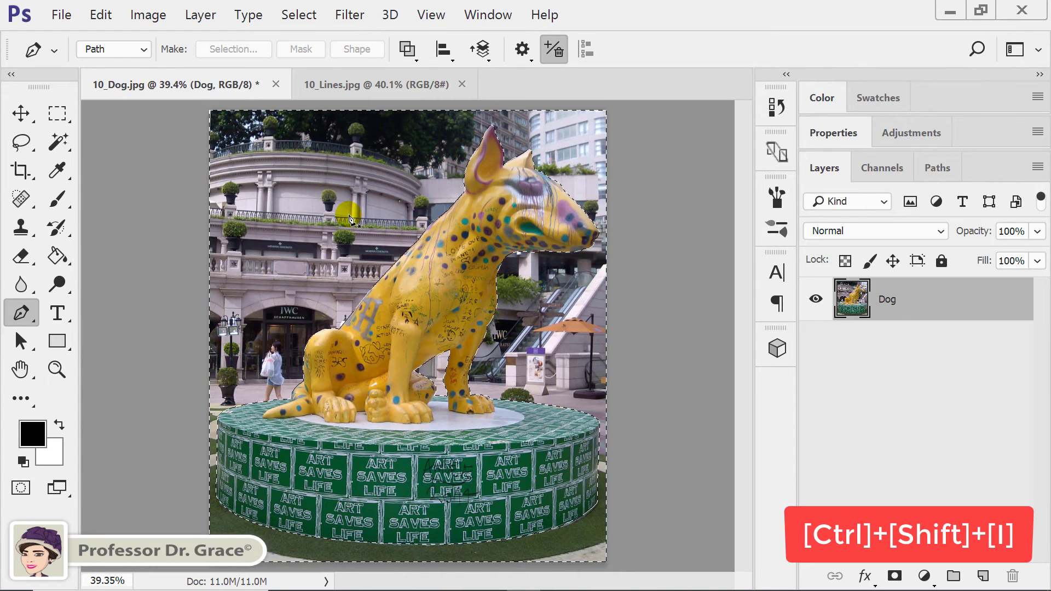
# - Delete the selected background around the dog and pedestal, and deselect
pyautogui.press('Delete')
pyautogui.click(21, 113)
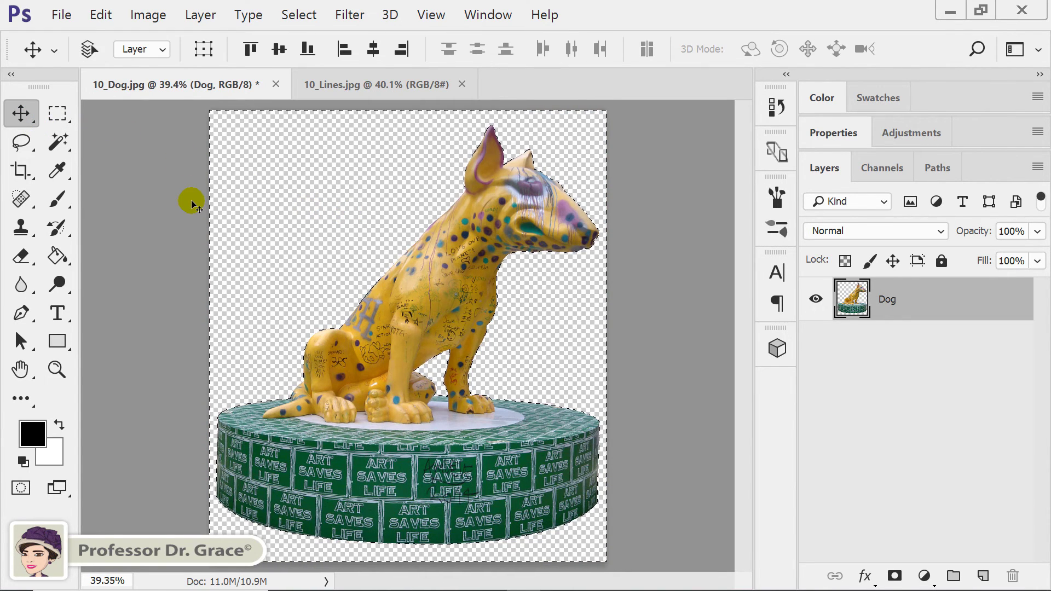
pyautogui.hotkey('ctrl', 'd')
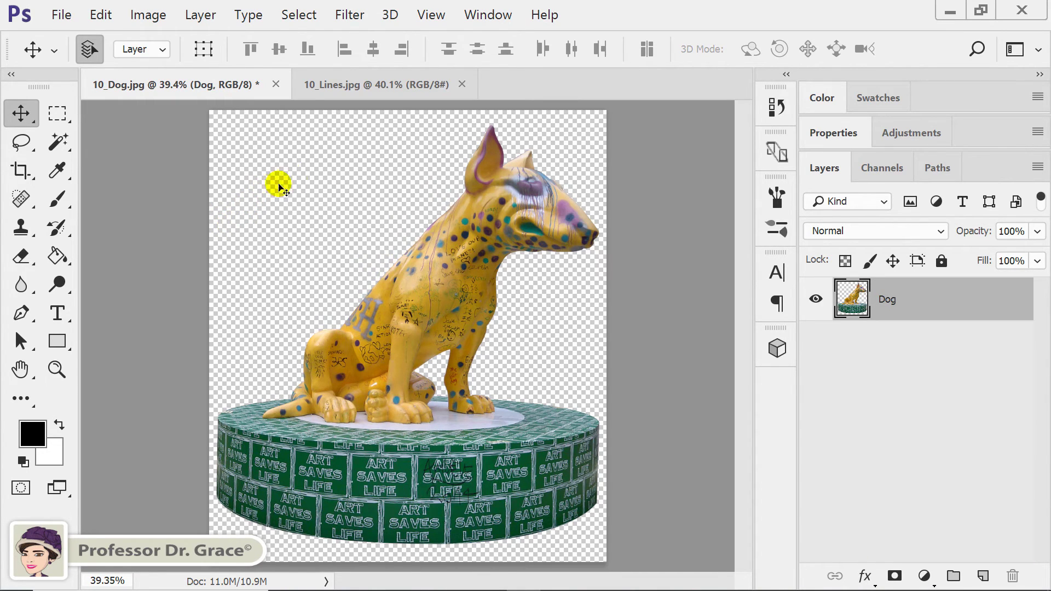
# - Select the entire striped image in 10_Lines.jpg and copy it
pyautogui.click(366, 85)
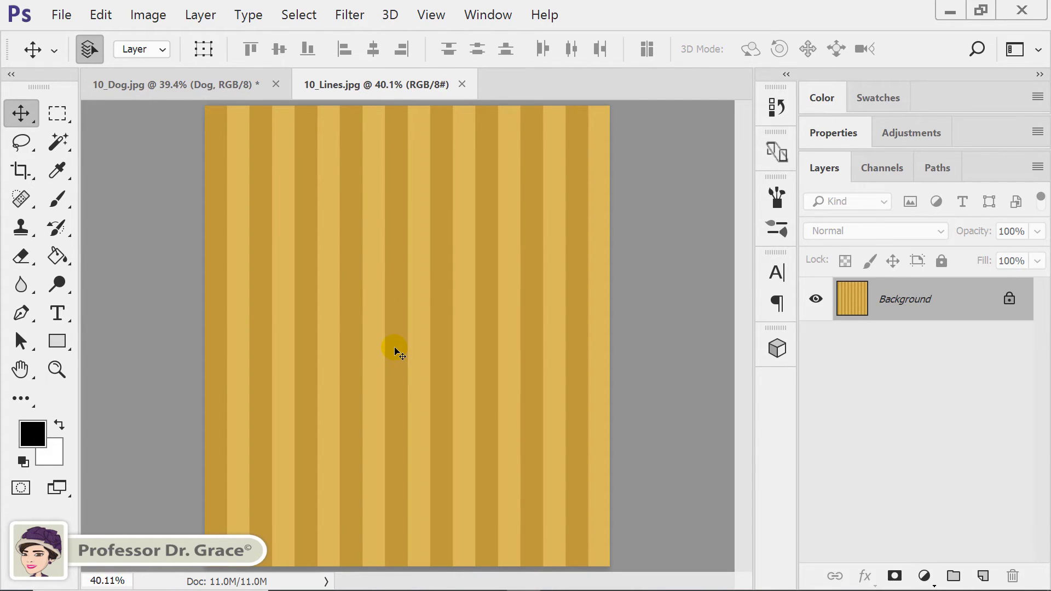
pyautogui.hotkey('ctrl', 'a')
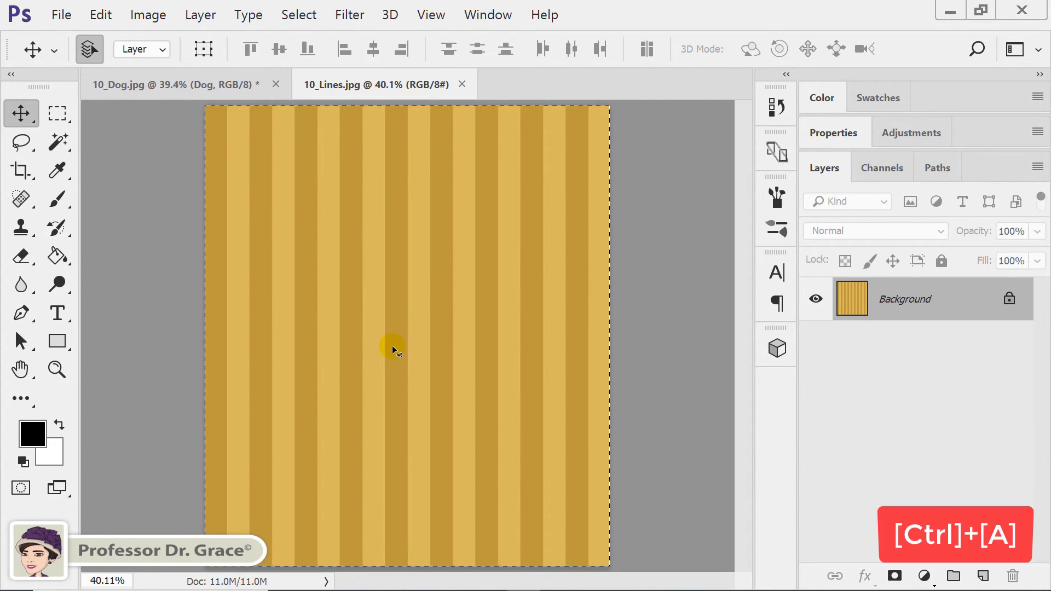
pyautogui.hotkey('ctrl', 'c')
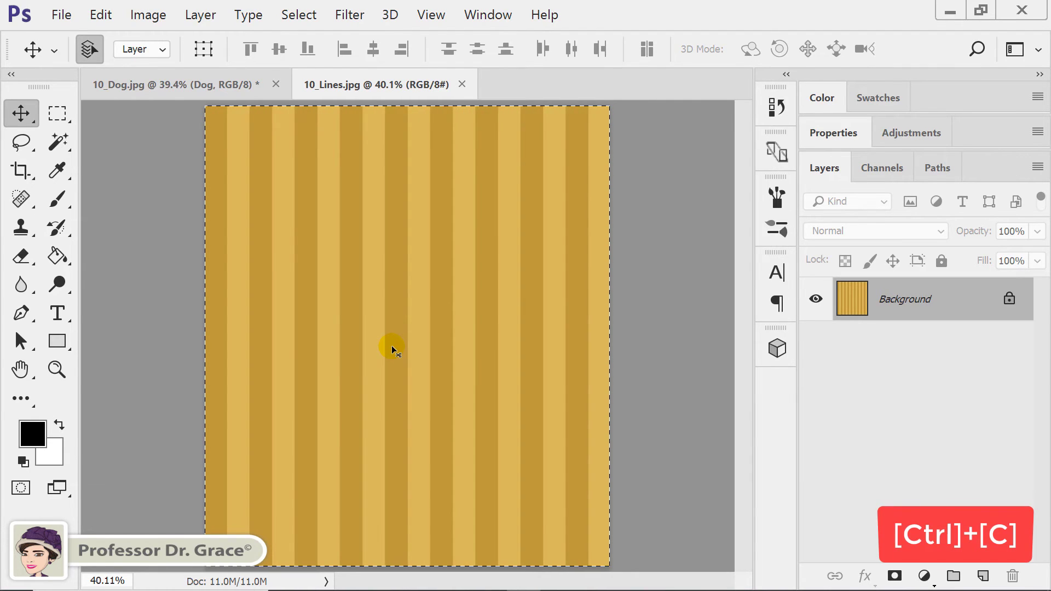
# - Paste the stripes into 10_Dog.jpg as a new layer and move that layer below the Dog layer
pyautogui.click(172, 87)
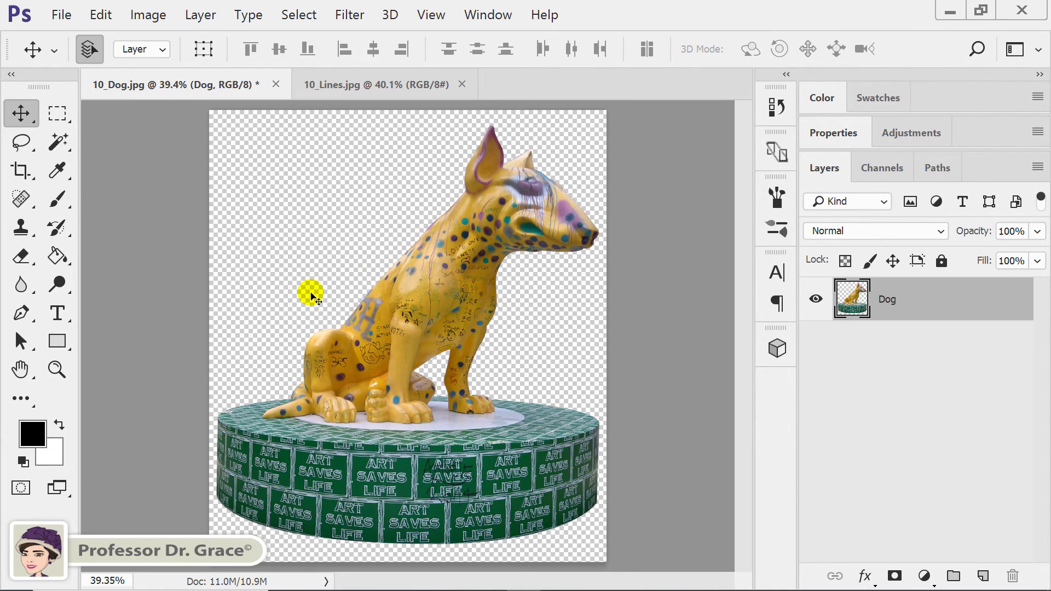
pyautogui.press('ctrl')
pyautogui.hotkey('ctrl', 'v')
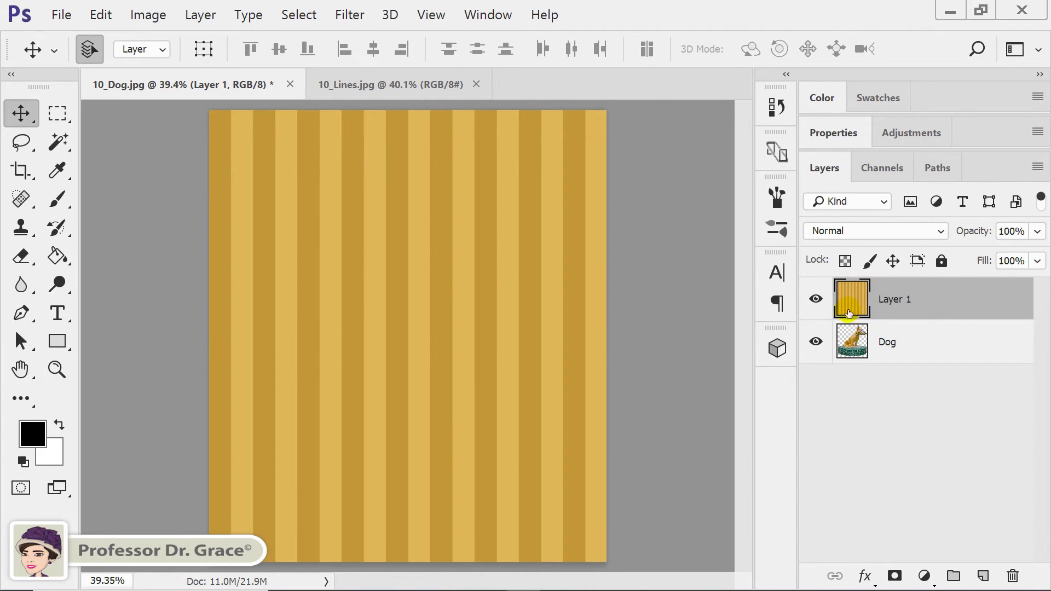
pyautogui.moveTo(952, 299); pyautogui.dragTo(944, 365)
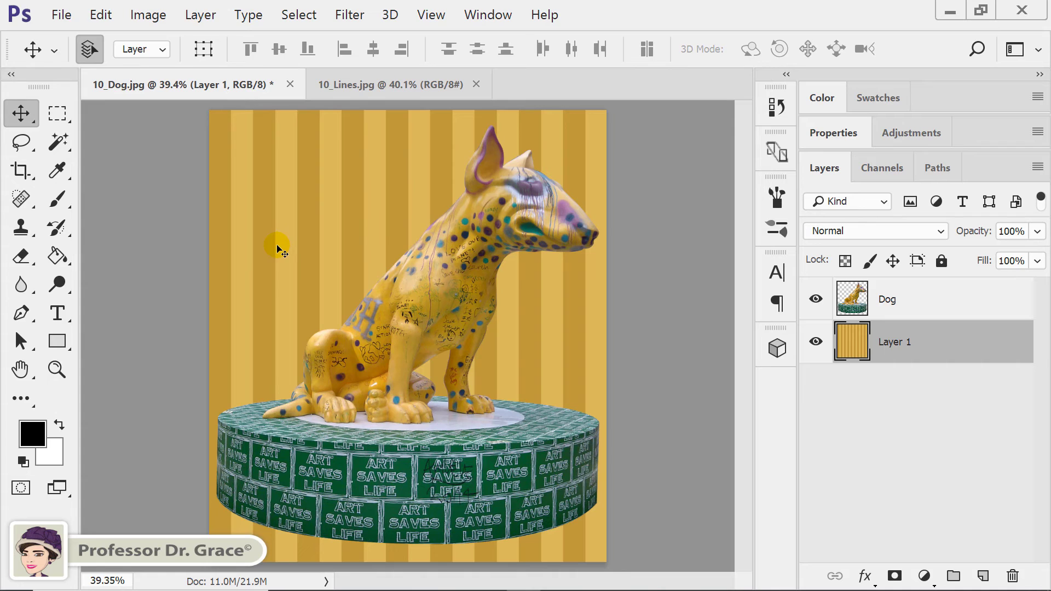
# - Preview both Polar Coordinates conversions on the striped Layer 1, apply the filter with Rectangular to Polar, and deselect the layer
pyautogui.click(351, 15)
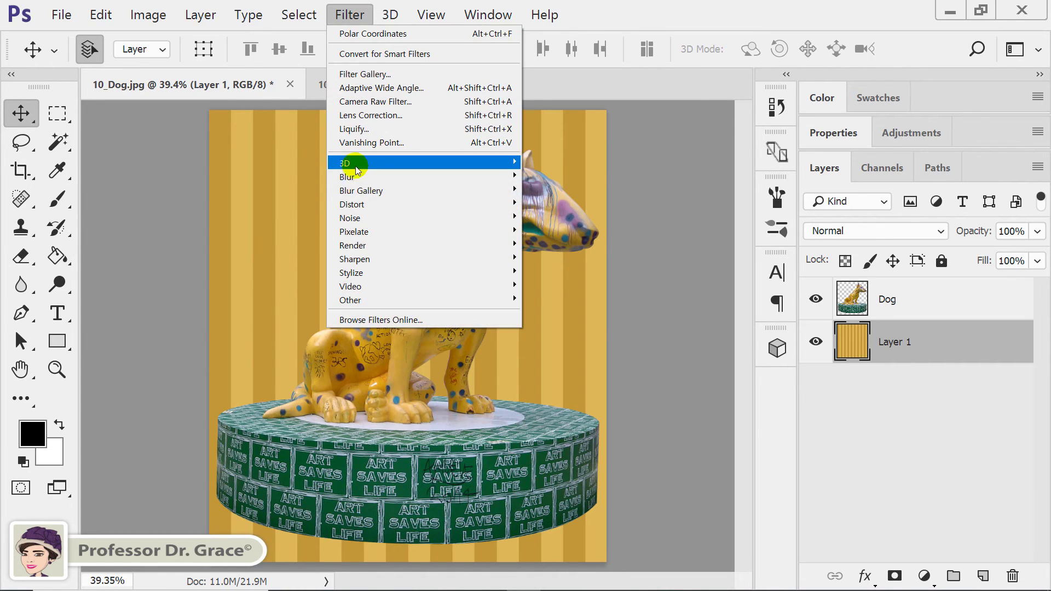
pyautogui.moveTo(361, 204)
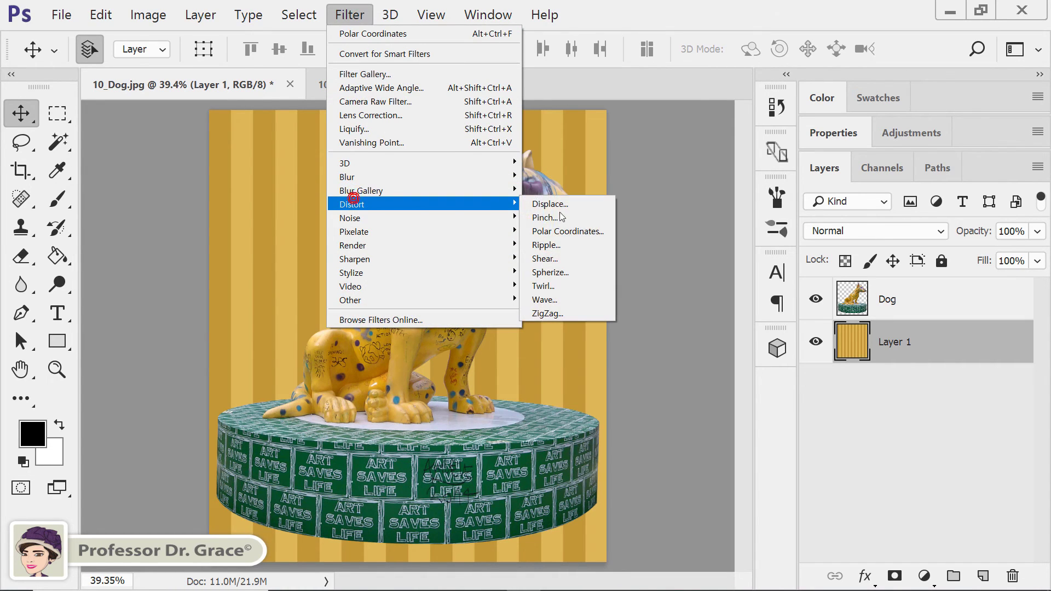
pyautogui.click(602, 234)
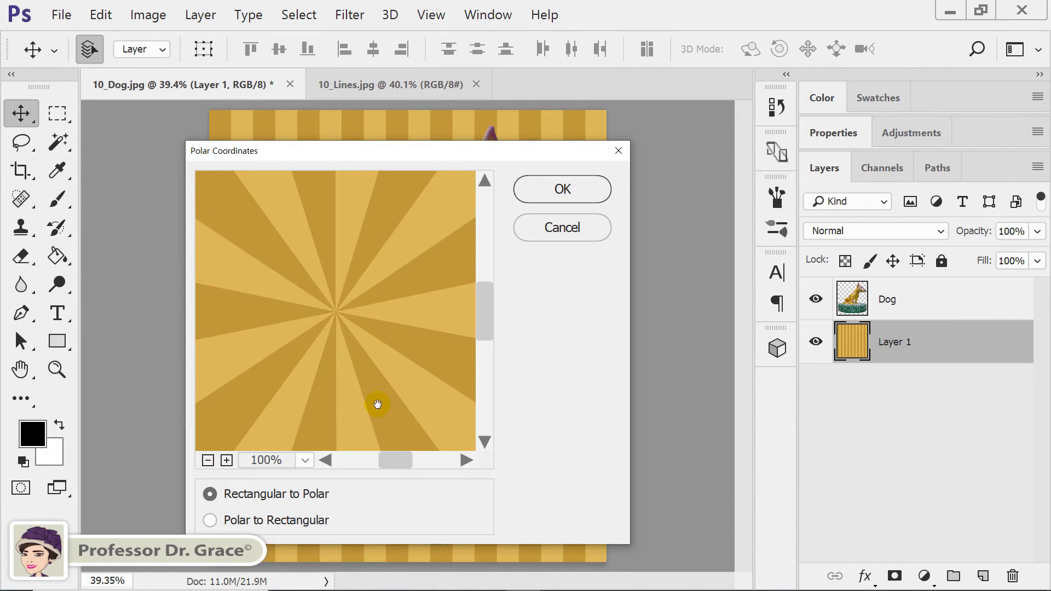
pyautogui.click(207, 523)
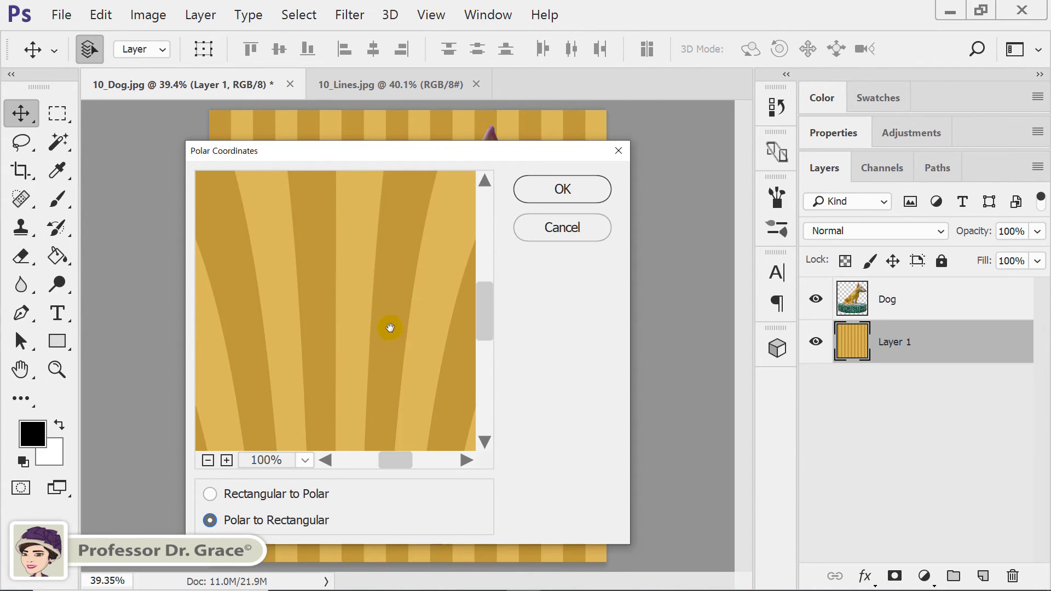
pyautogui.scroll(-6, 389, 326)
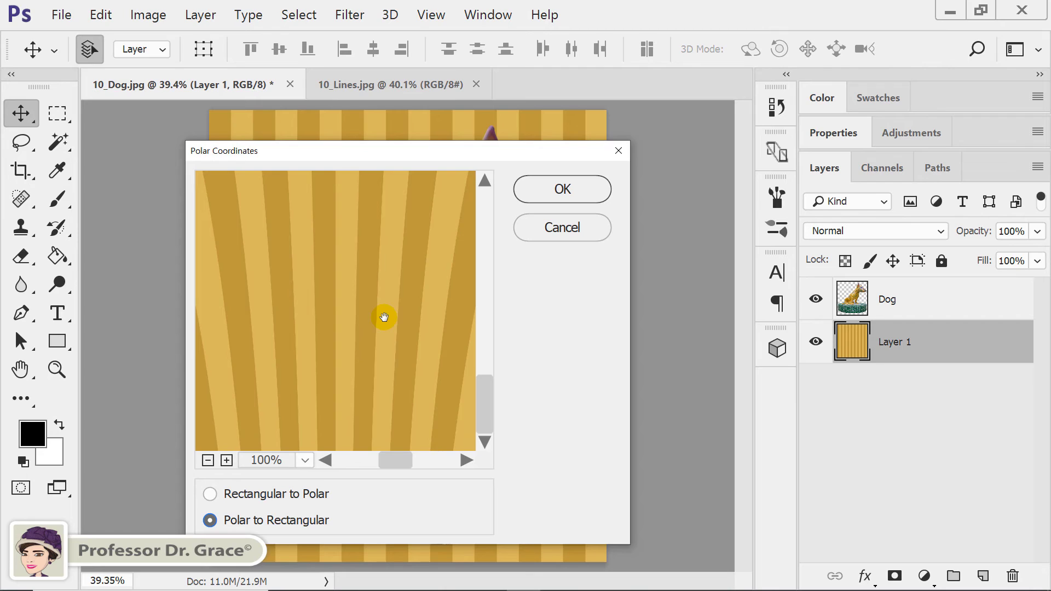
pyautogui.click(241, 496)
pyautogui.scroll(7, 362, 329)
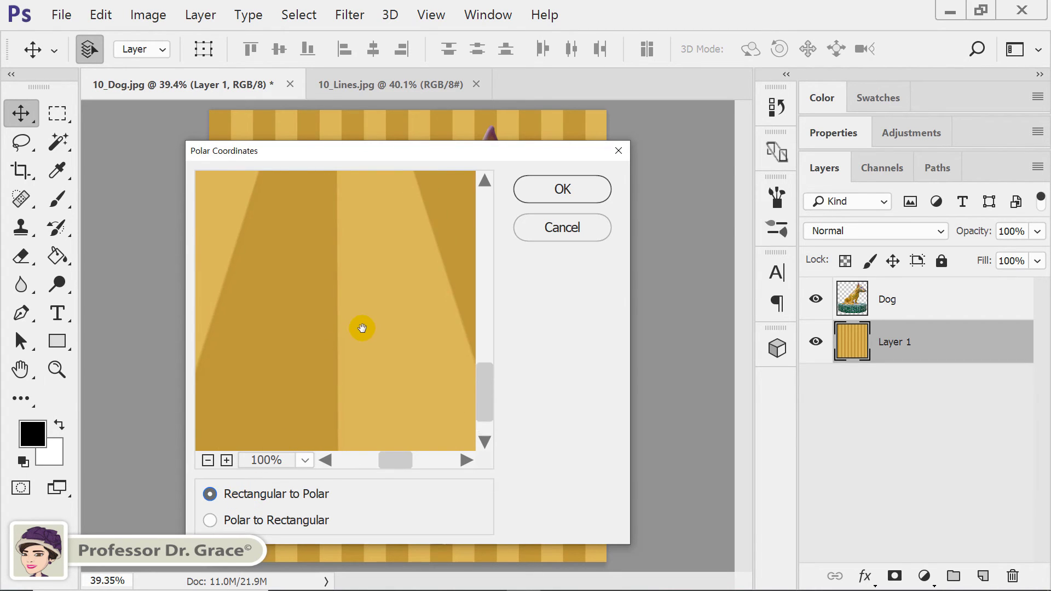
pyautogui.click(596, 191)
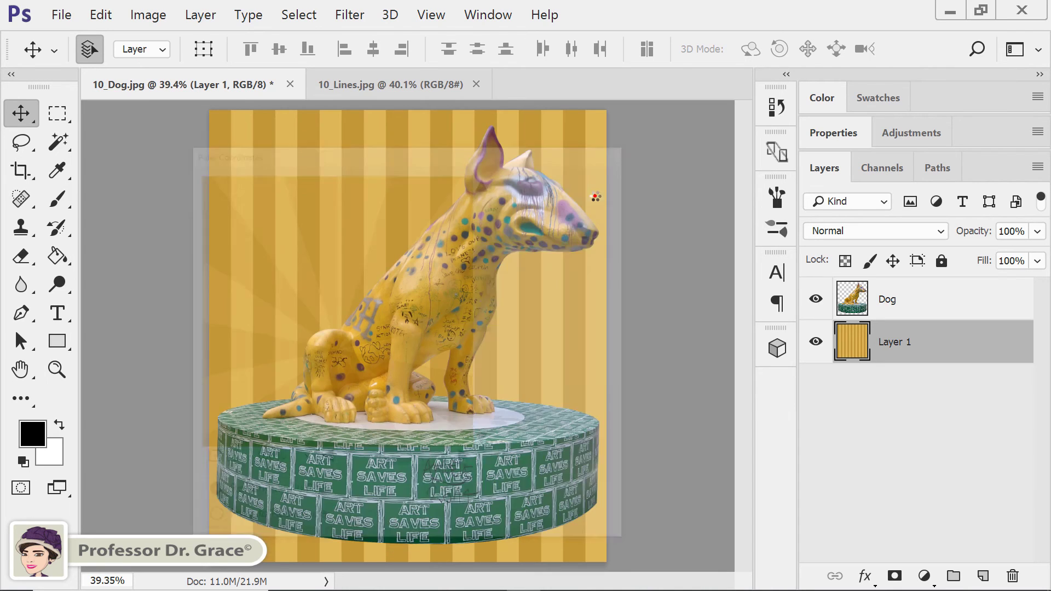
pyautogui.click(644, 361)
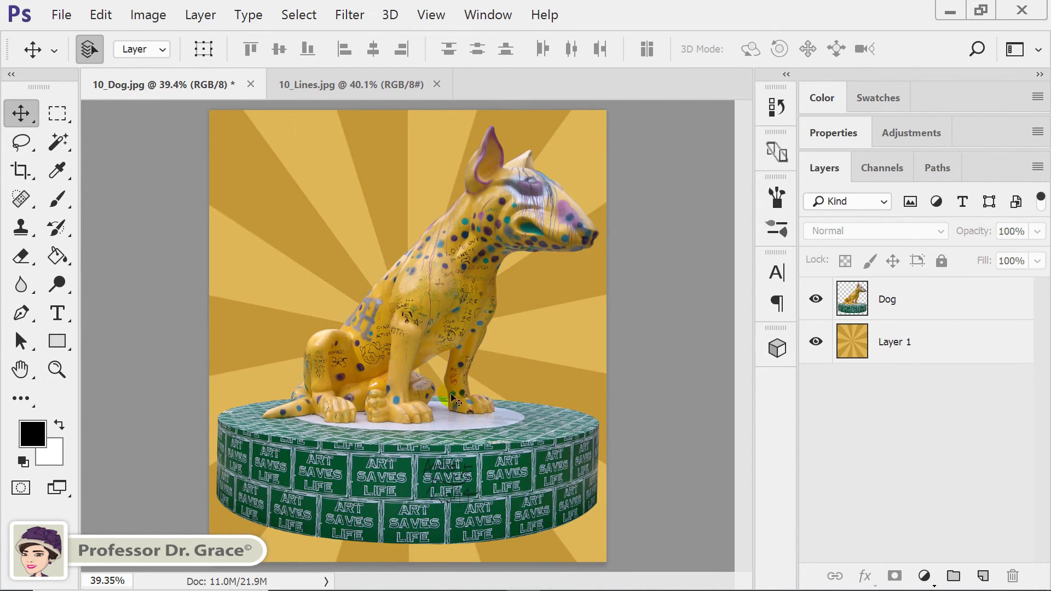